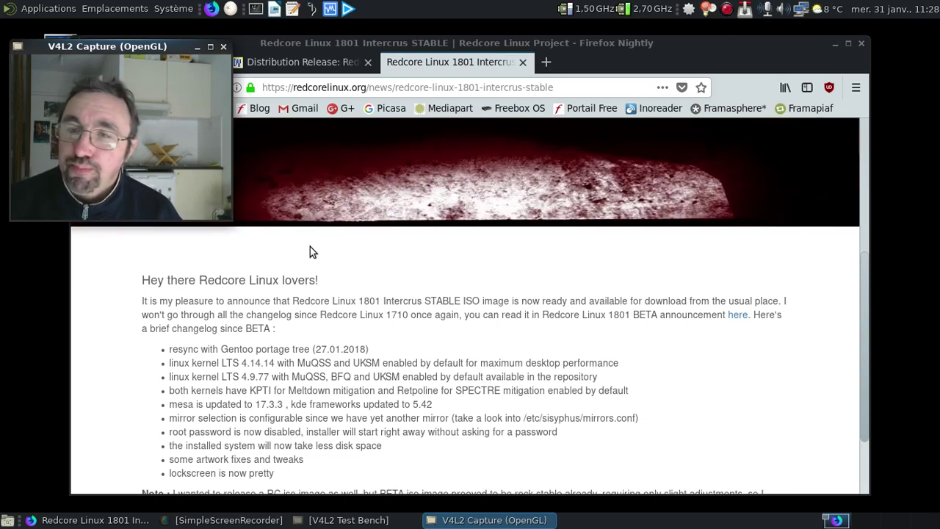
Step: Close the Redcore 1801 and DistroWatch tabs, then close the Firefox Nightly window
click(447, 62)
click(523, 61)
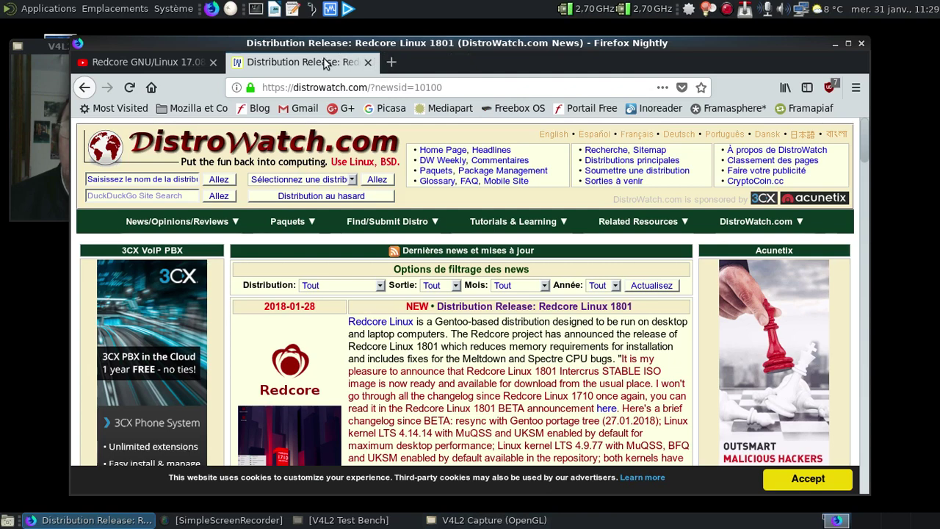
click(389, 61)
click(50, 209)
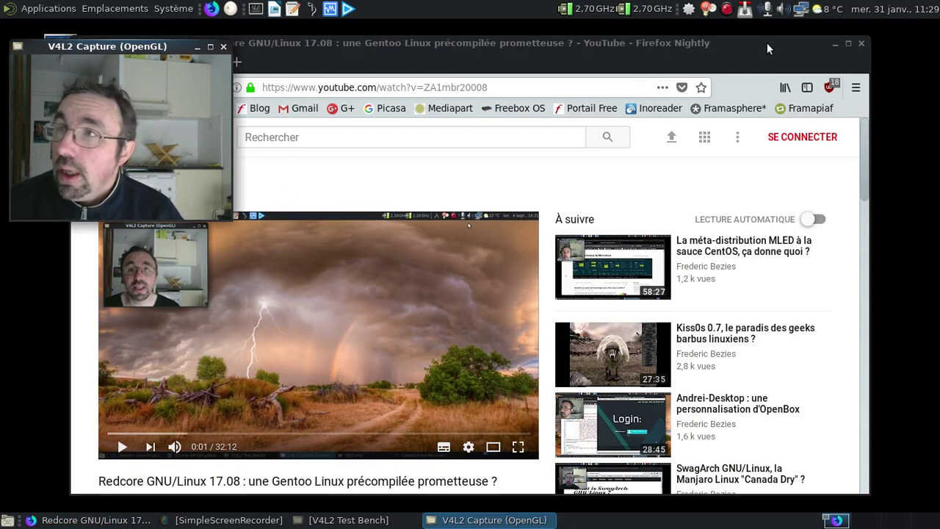
click(864, 43)
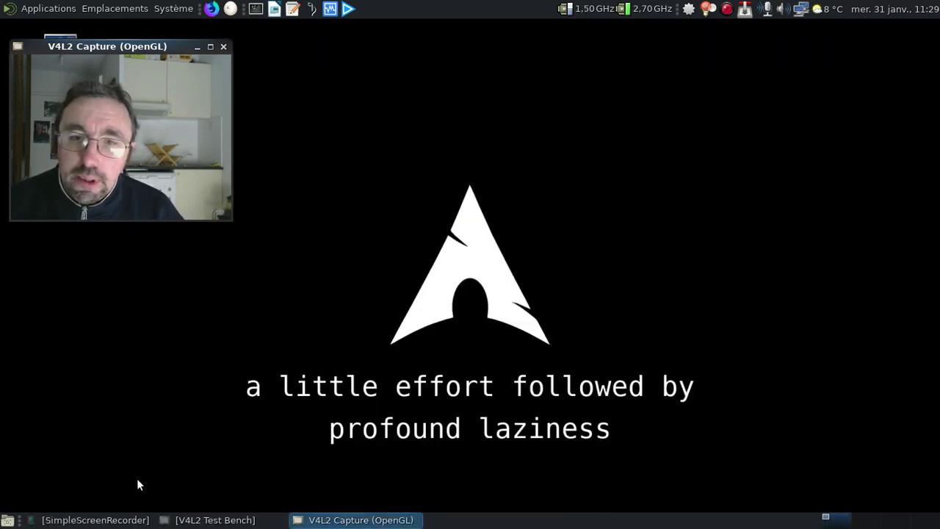
Step: Launch VirtualBox, collapse the tuto février 2017 group and start Redcore 18.01
click(330, 9)
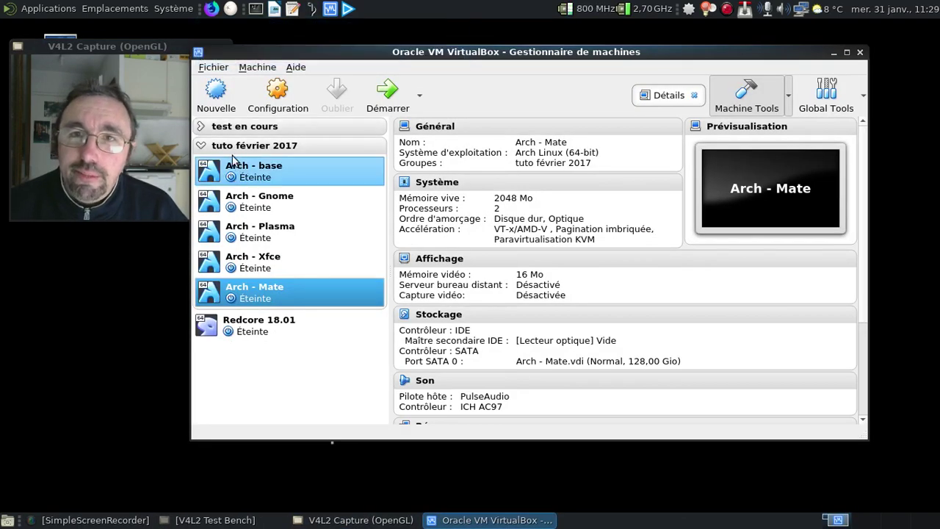
click(202, 146)
click(252, 180)
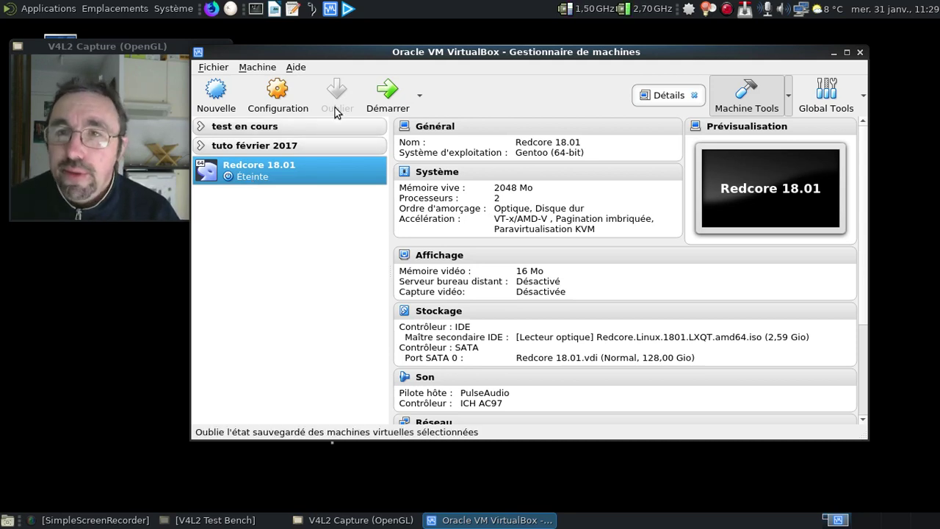
click(388, 94)
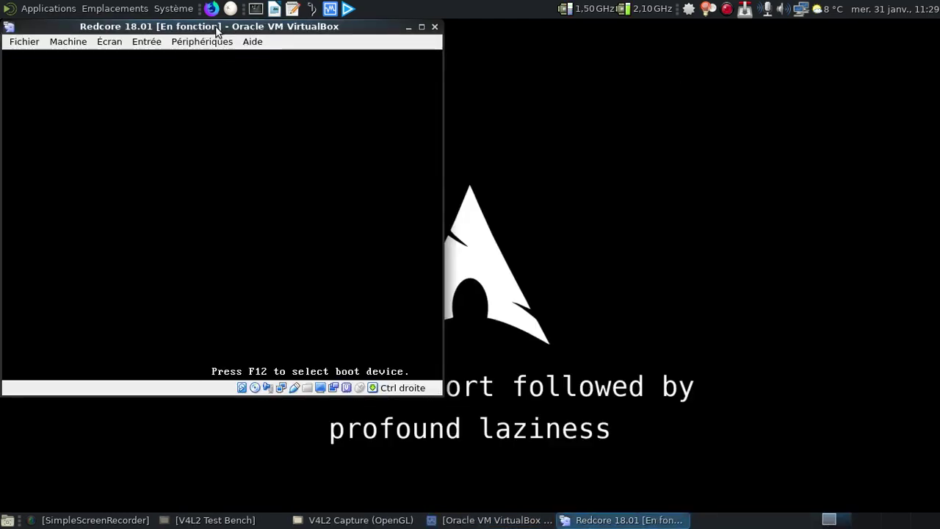
Step: Enlarge the VM window and check the ISO in Transmission, then close Transmission while the guest boots
drag(215, 26, 474, 43)
click(678, 45)
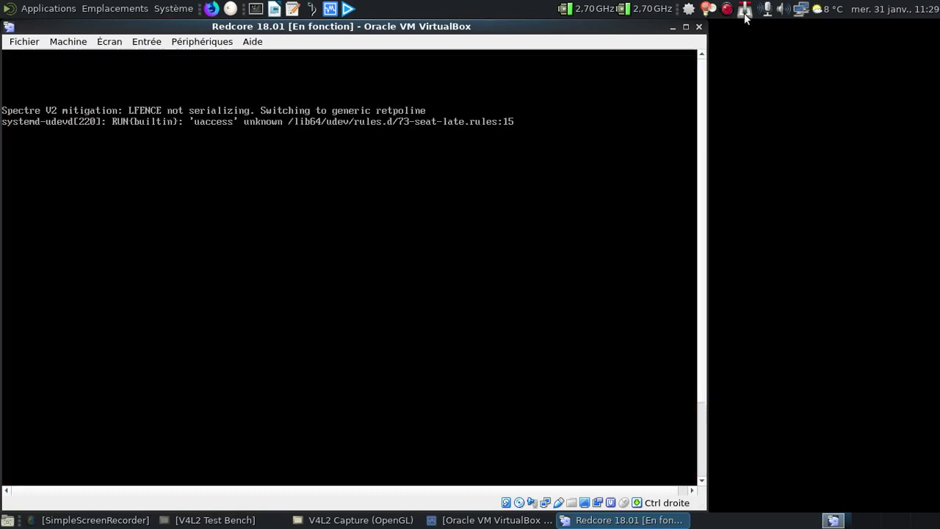
right_click(726, 13)
click(699, 29)
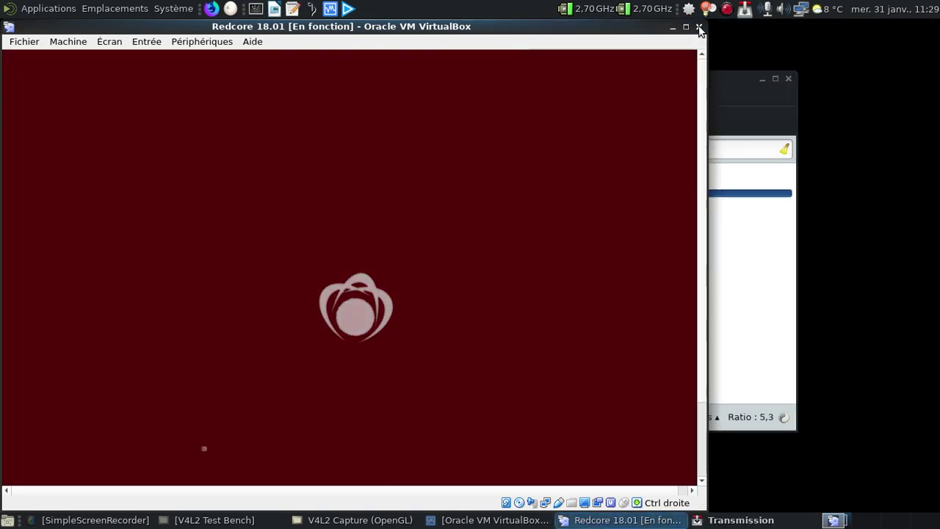
click(735, 91)
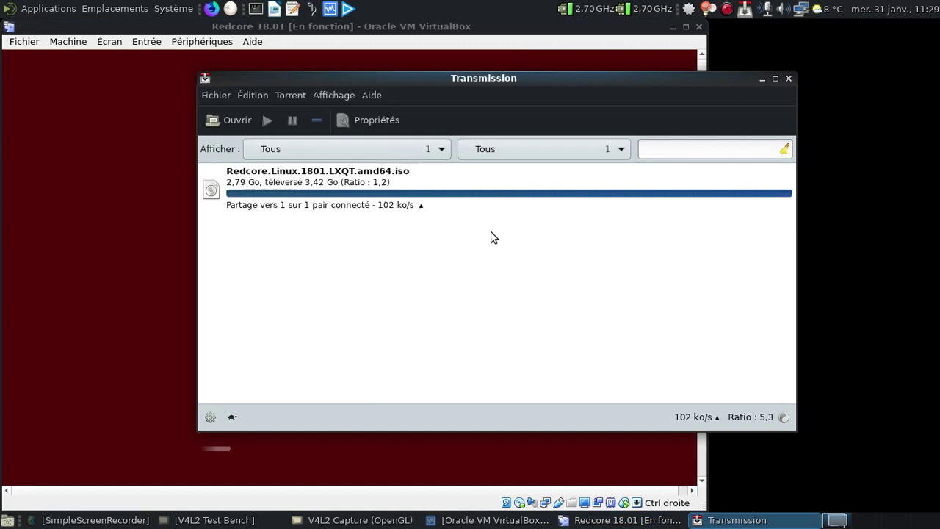
click(788, 79)
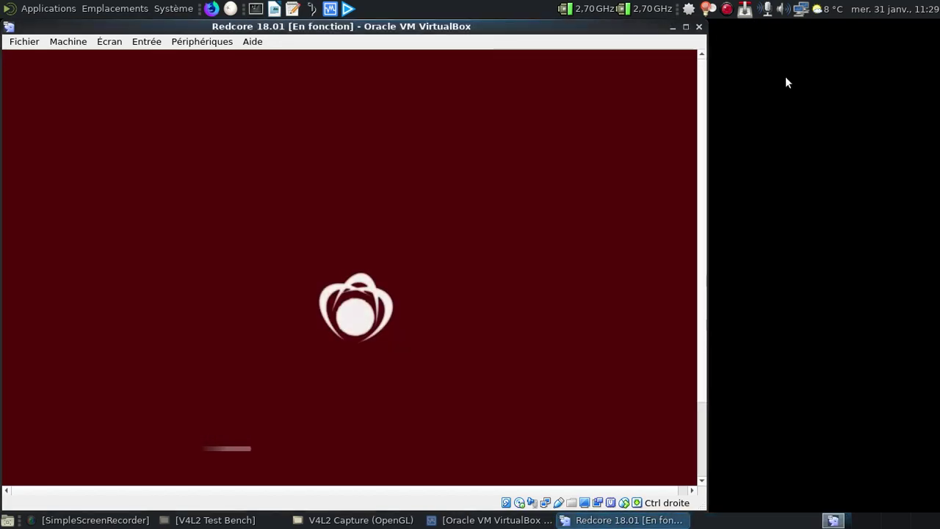
drag(311, 26, 528, 35)
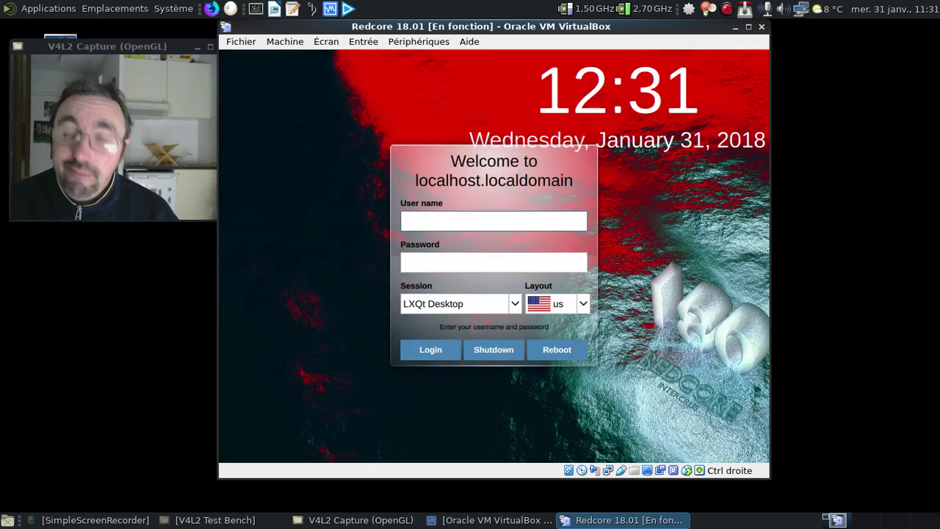
Step: Enter the user name and password on the Redcore login screen and submit them
text(redcore)
key(Tab)
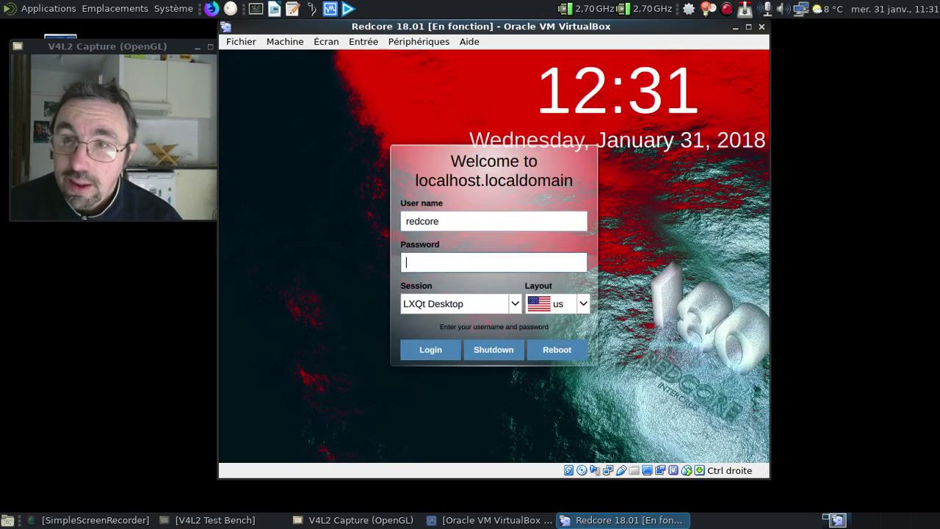
text(redcore)
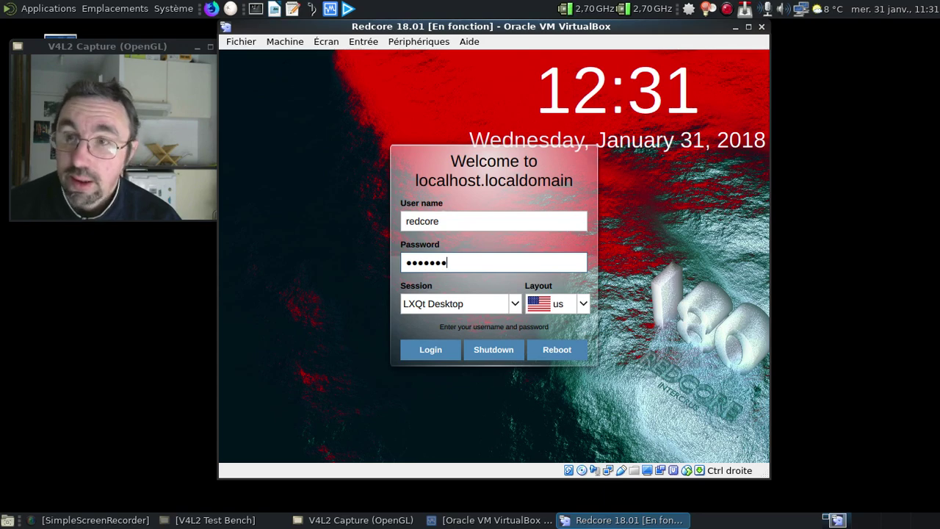
key(Return)
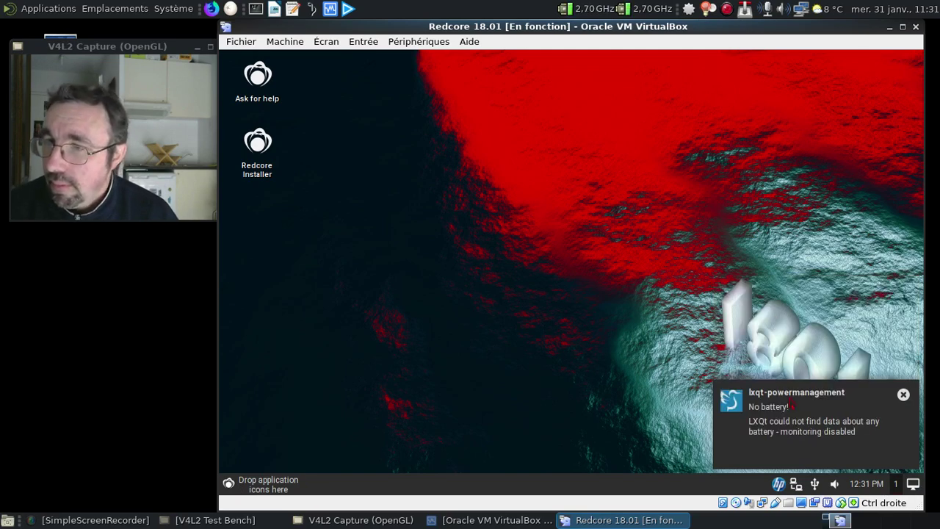
Step: Raise the guest volume to 75% and dismiss the no-battery notification
click(835, 484)
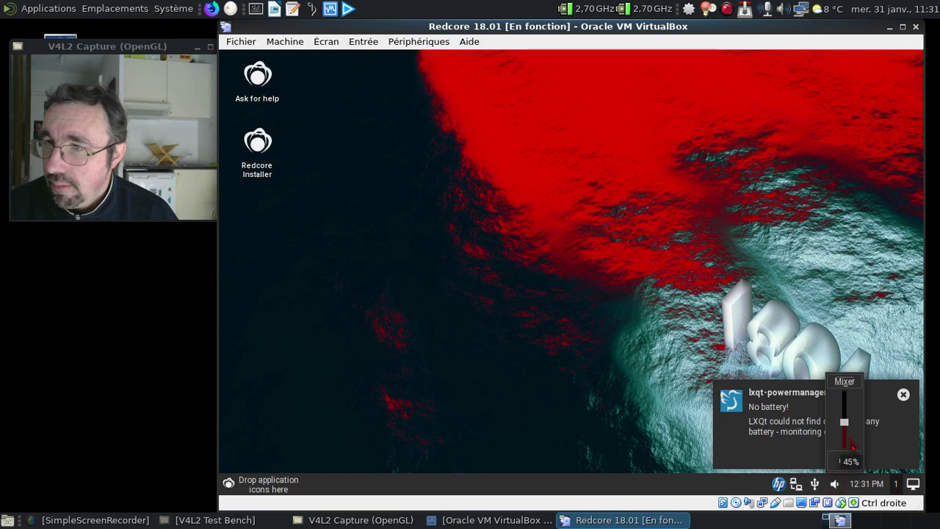
drag(845, 424, 842, 397)
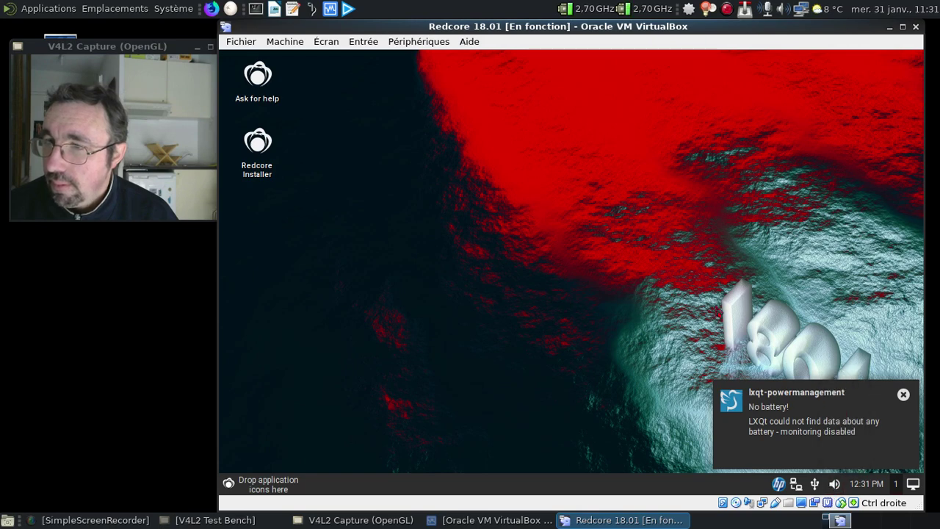
click(902, 397)
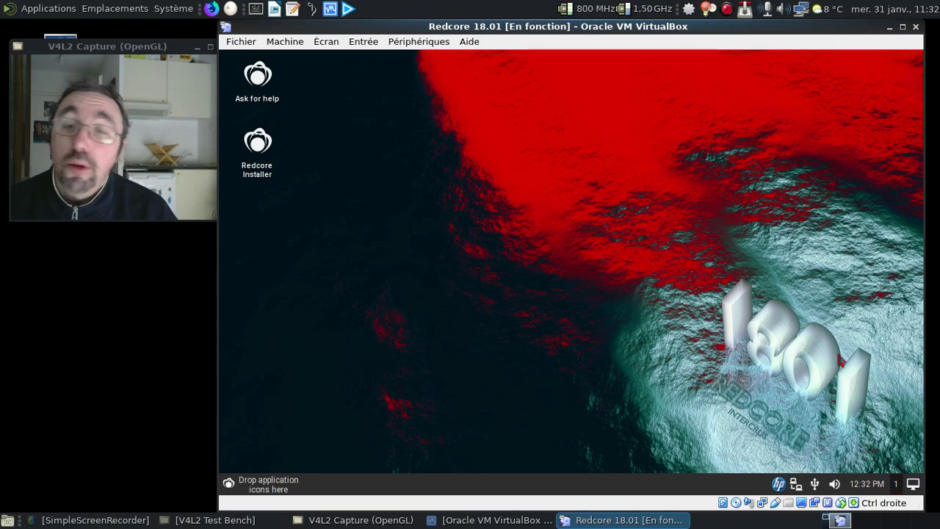
Step: Browse the categories of the LXQt application menu, then close it
click(229, 483)
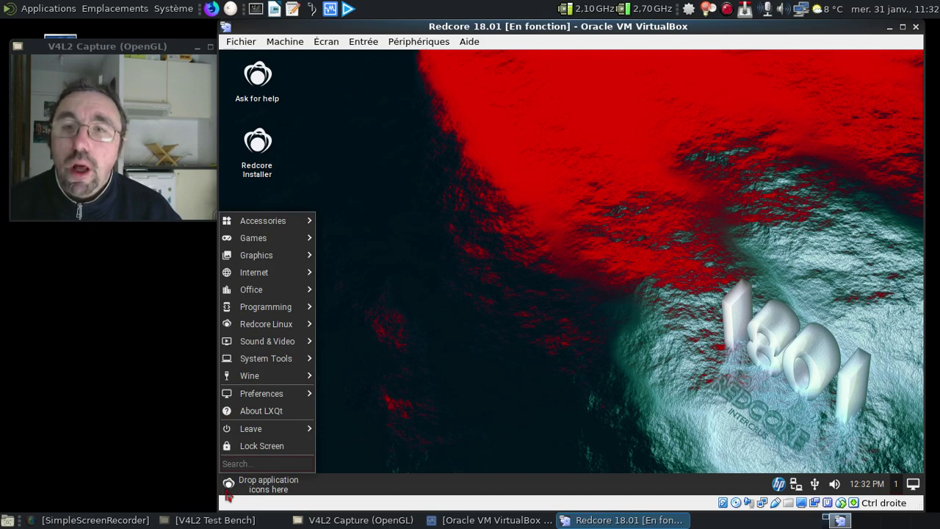
mouse_move(280, 228)
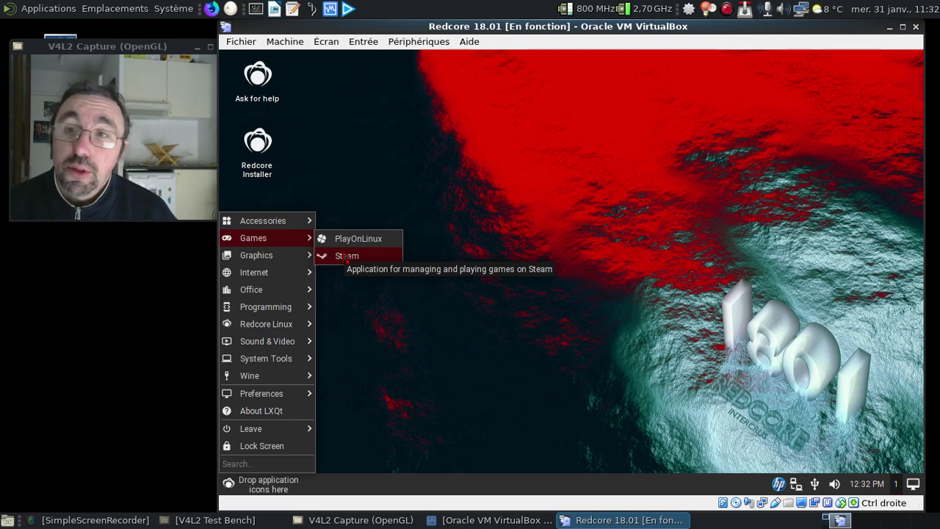
mouse_move(292, 262)
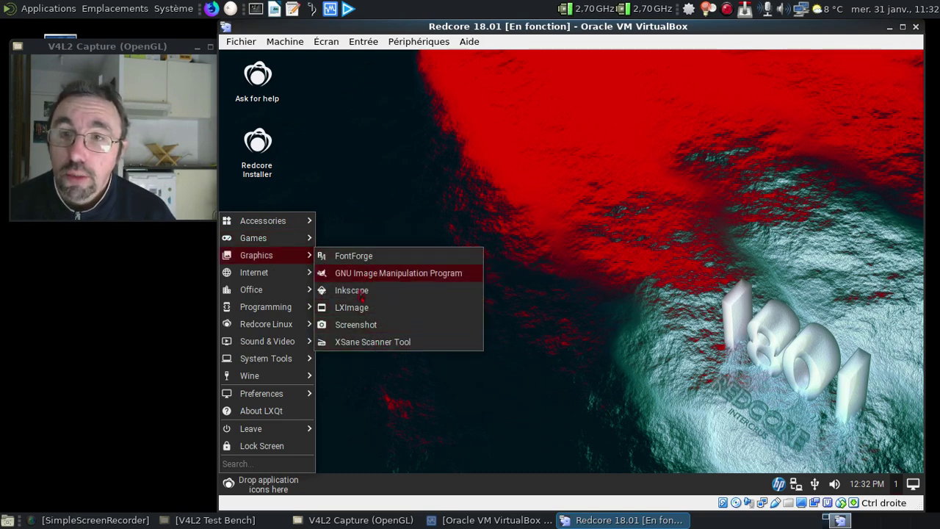
mouse_move(280, 283)
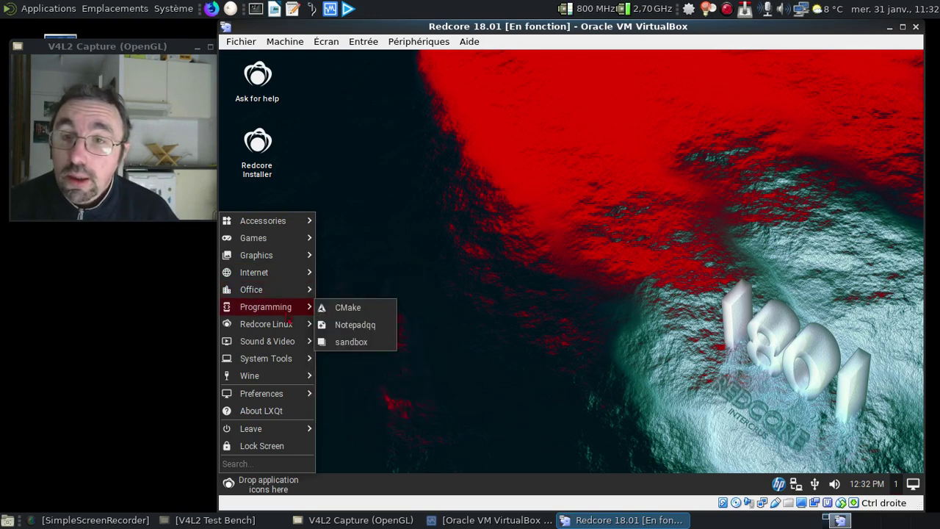
mouse_move(288, 330)
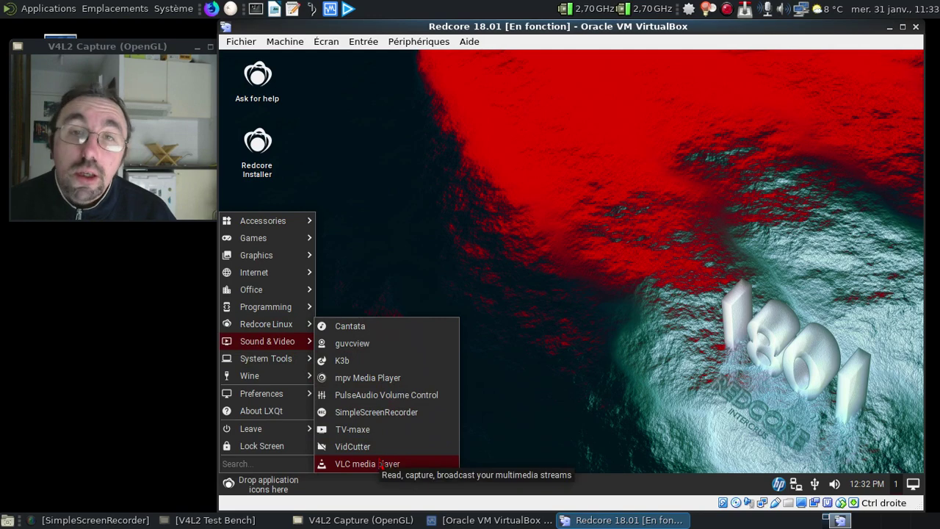
mouse_move(283, 360)
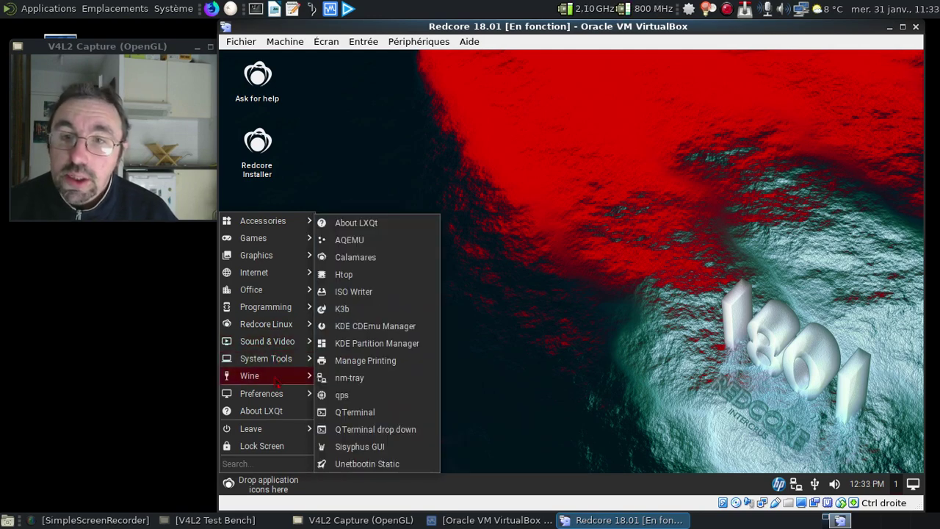
mouse_move(272, 375)
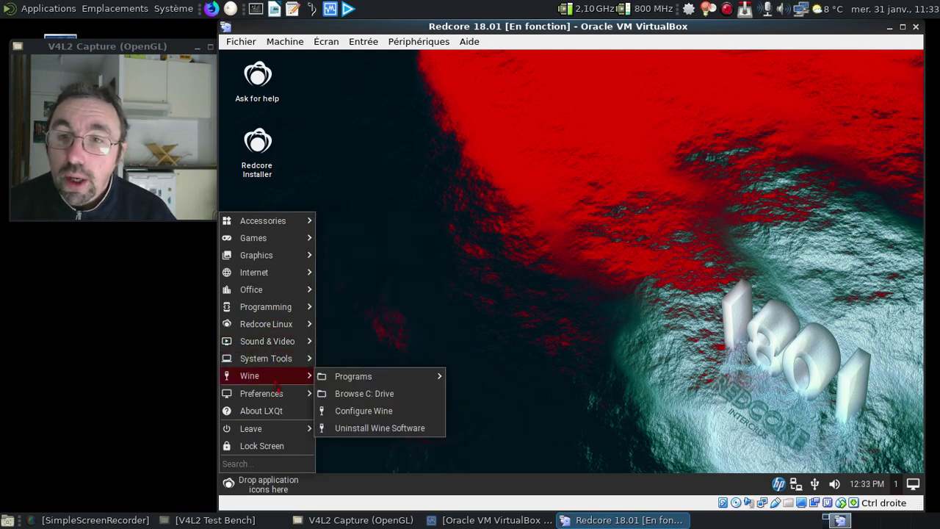
click(393, 233)
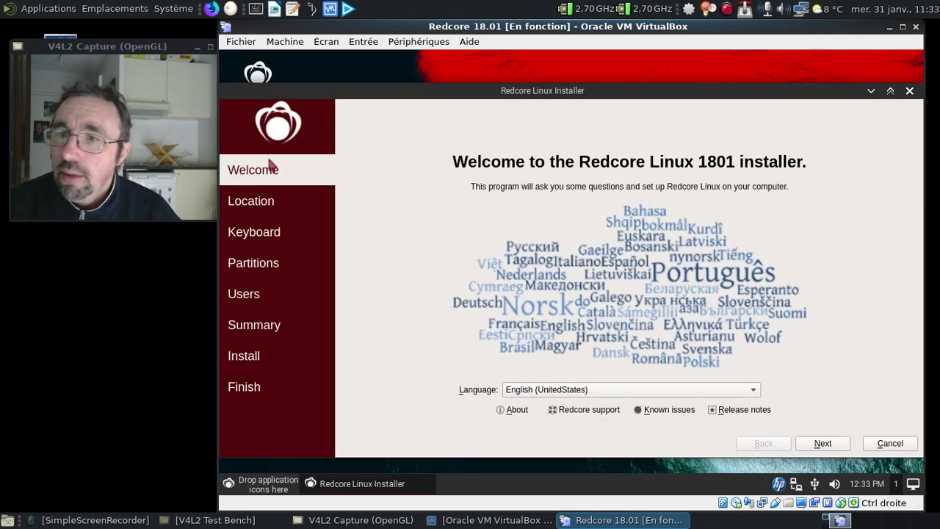
Step: View the Calamares About dialog and switch the installer language to French (France)
click(518, 409)
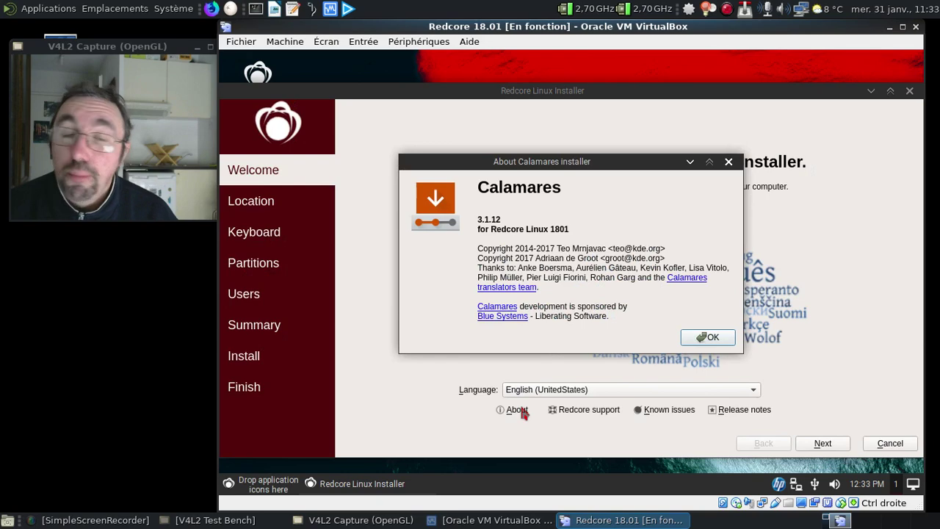
click(694, 340)
click(524, 393)
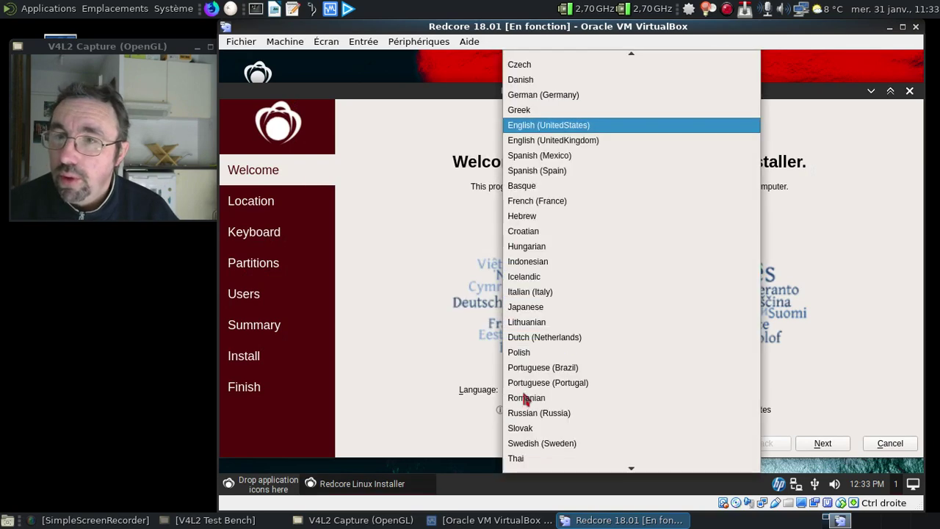
click(537, 205)
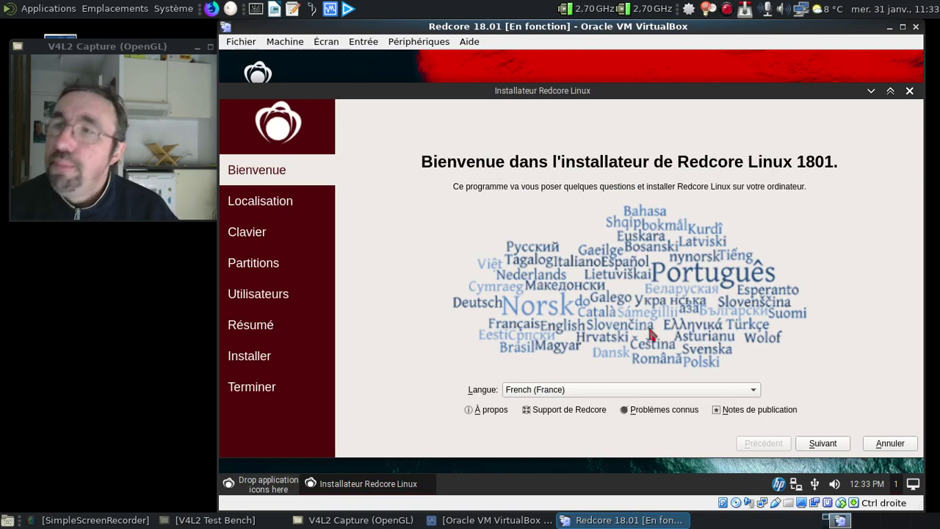
Step: Quit the installer, confirming with Oui, and bring up the VM close dialog
click(910, 91)
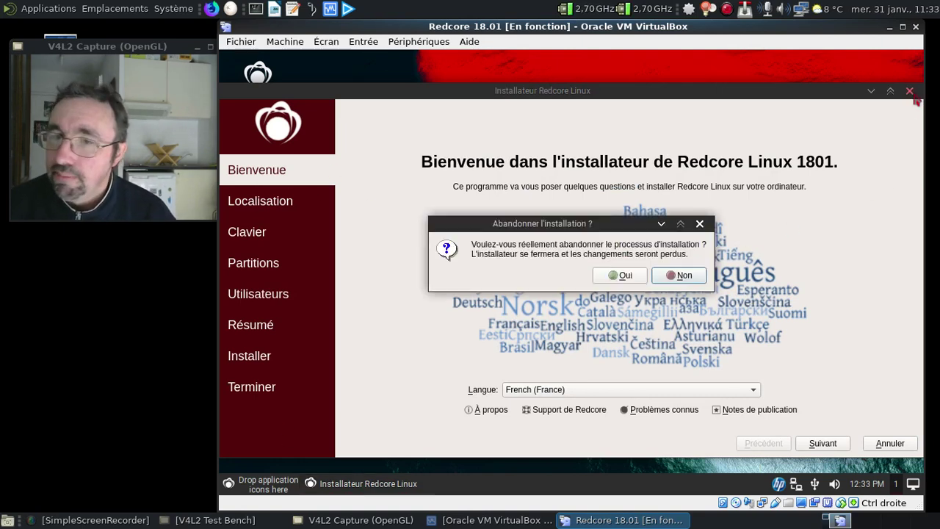
click(623, 276)
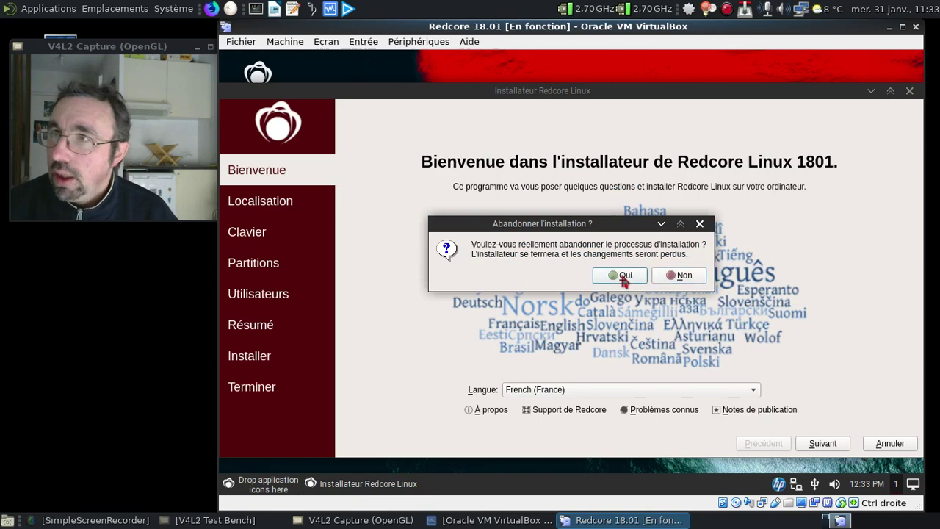
click(916, 28)
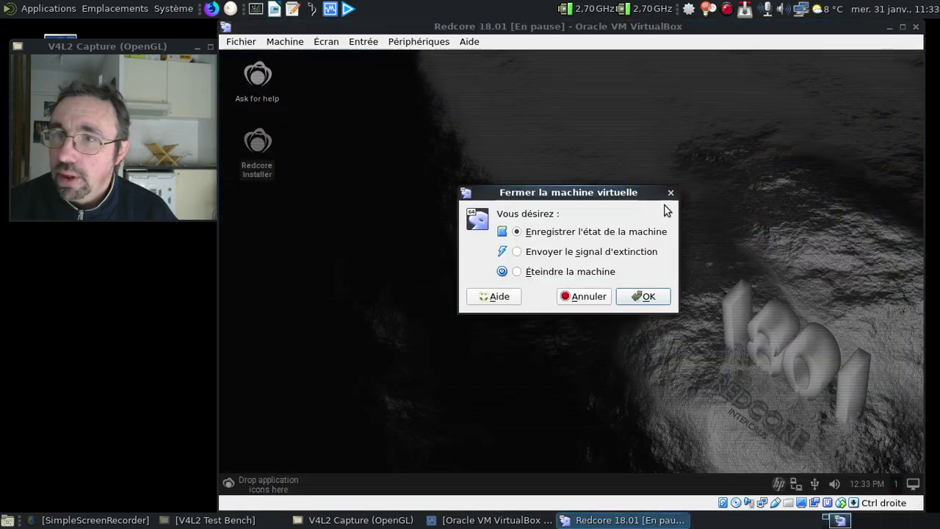
Step: Power off the Redcore VM with 'Éteindre la machine'
click(577, 271)
click(644, 296)
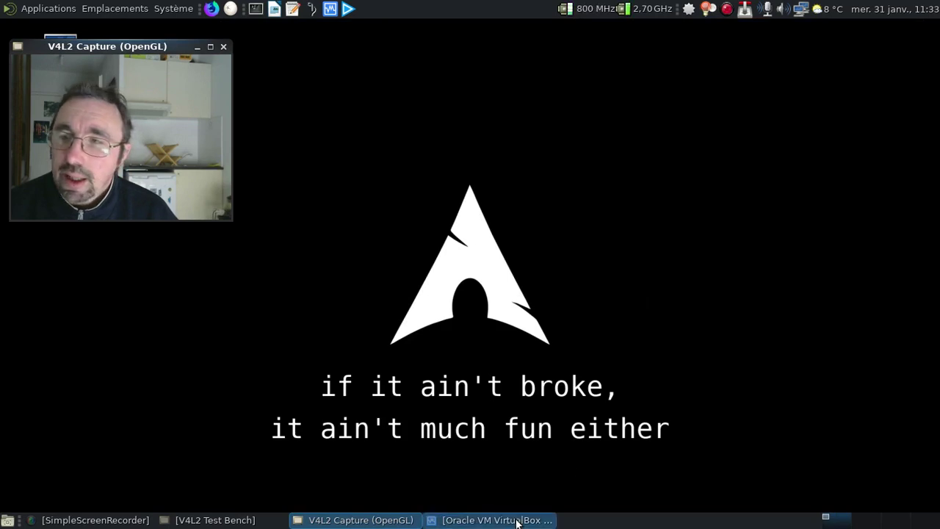
click(494, 521)
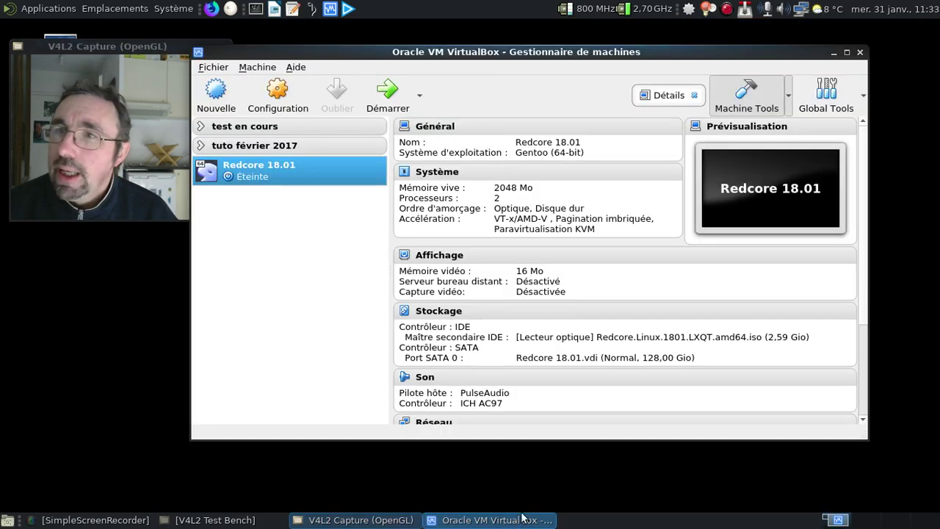
Step: In Configuration > Système, move Disque dur above Optique in the boot order and confirm
click(453, 171)
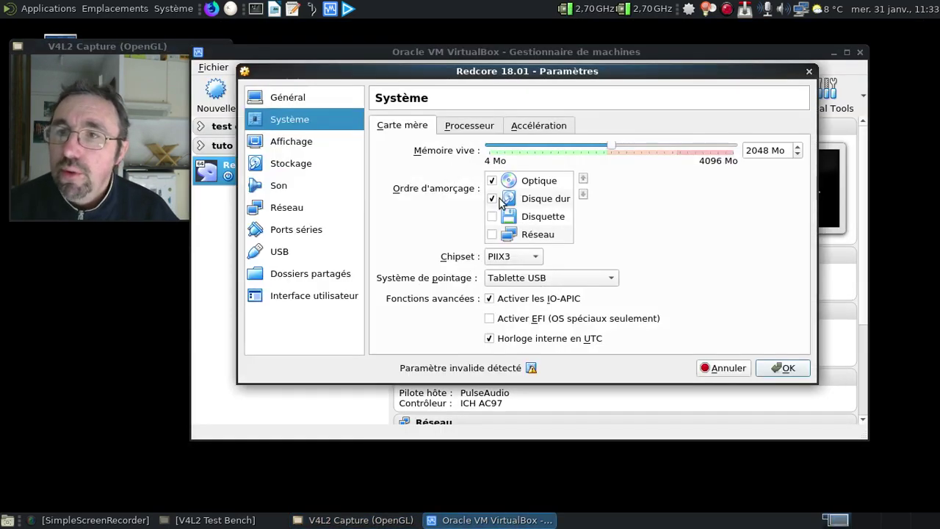
click(510, 200)
click(584, 179)
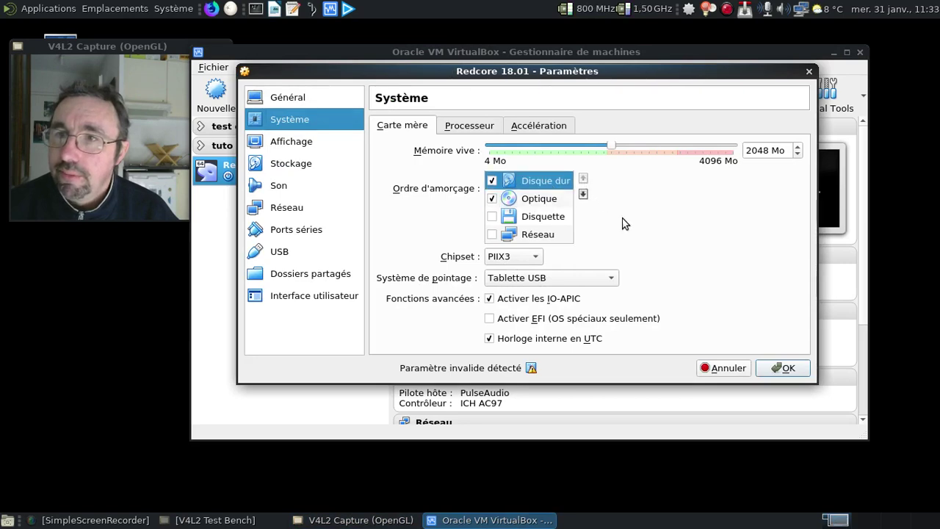
click(783, 368)
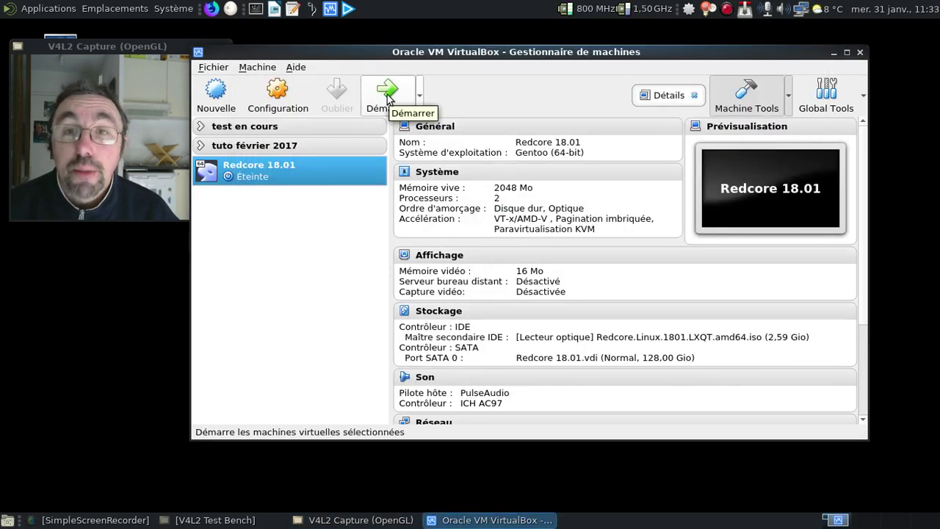
Step: Start Redcore 18.01, boot the default GRUB entry and switch the VM to full screen
click(387, 98)
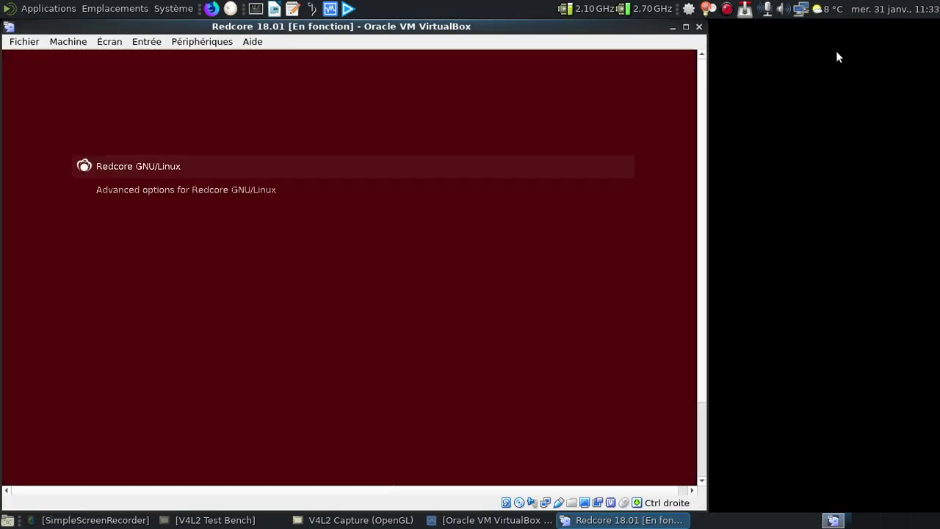
key(Return)
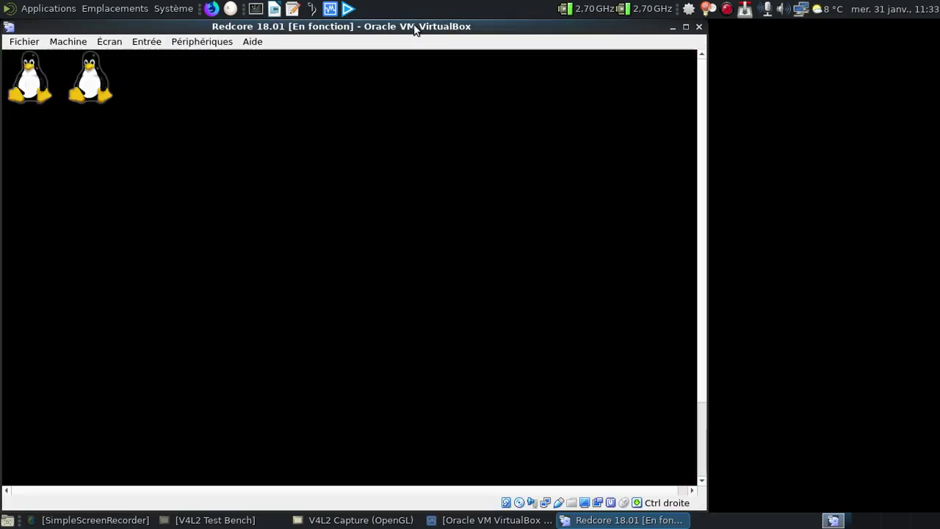
drag(413, 28, 573, 30)
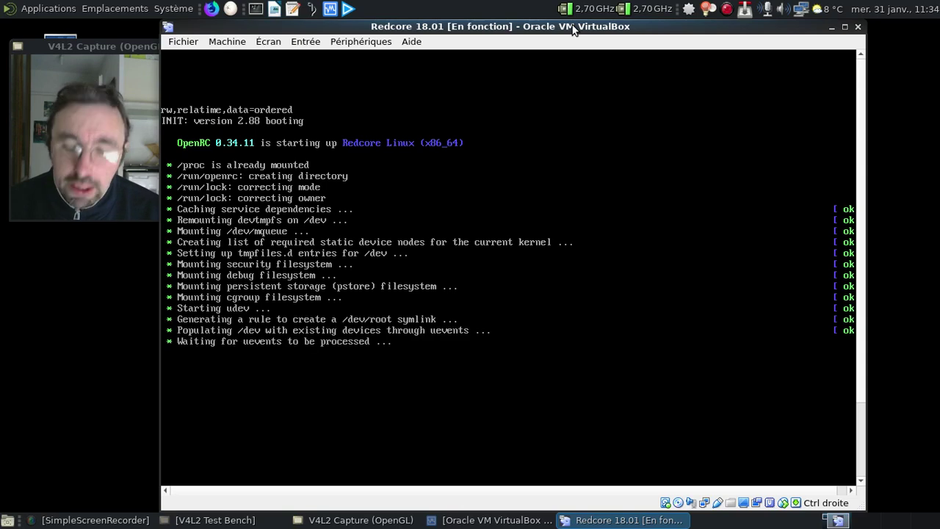
key(Control_R+f)
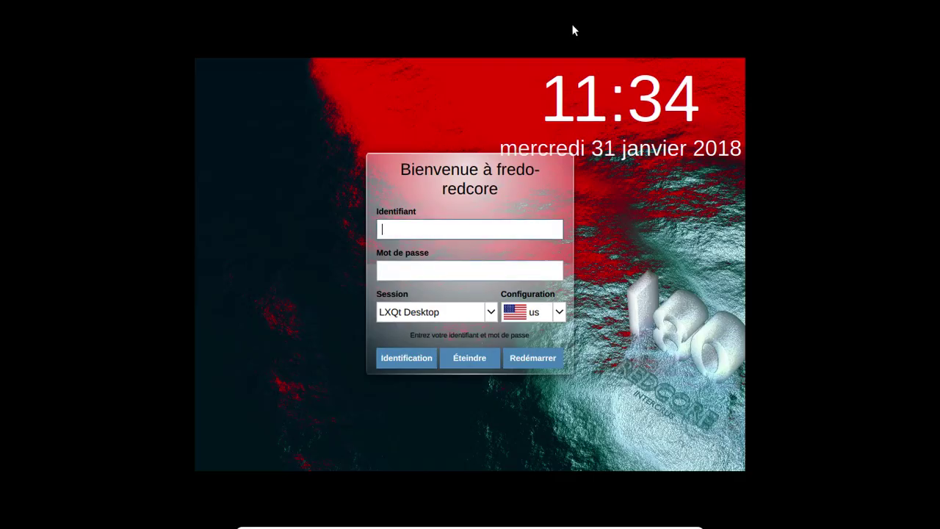
Step: Log in with the user name, correcting a typo, and the password
text(ferd)
key(Tab)
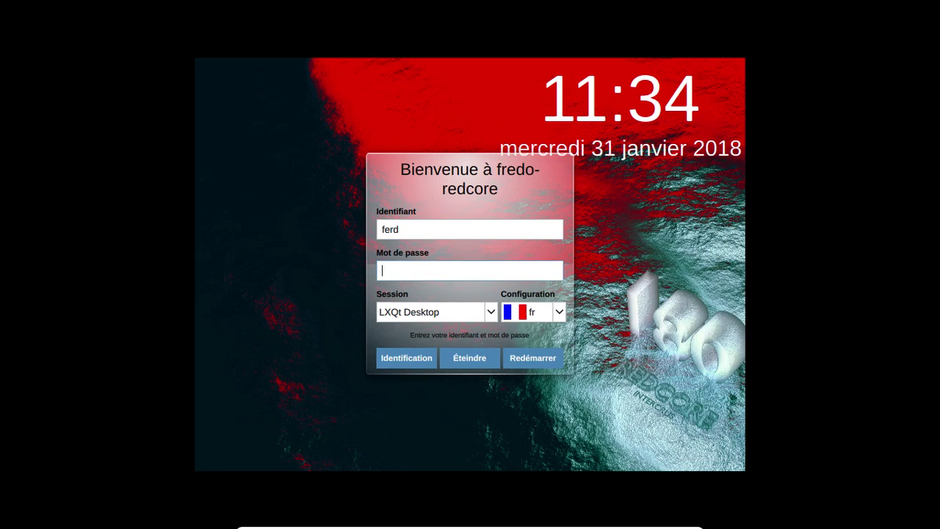
click(396, 227)
key(BackSpace)
key(BackSpace)
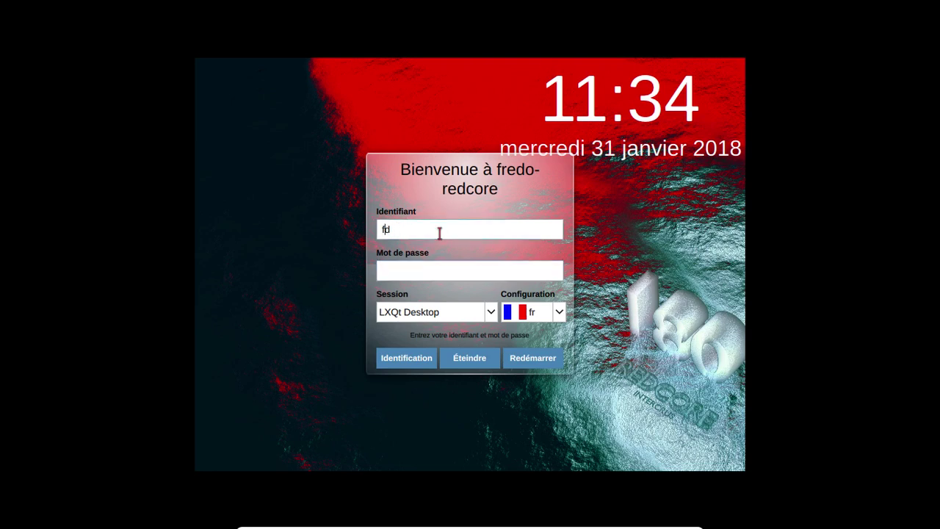
text(re)
key(Tab)
text(********)
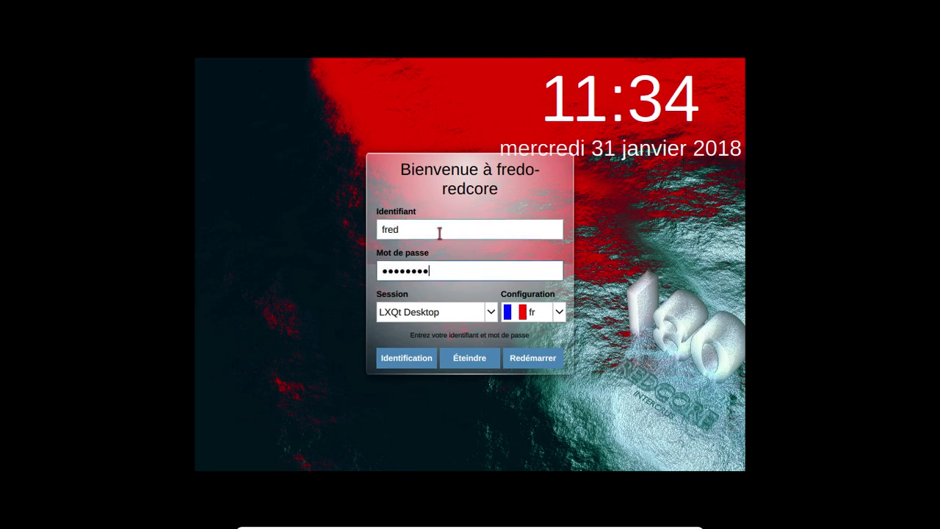
key(Return)
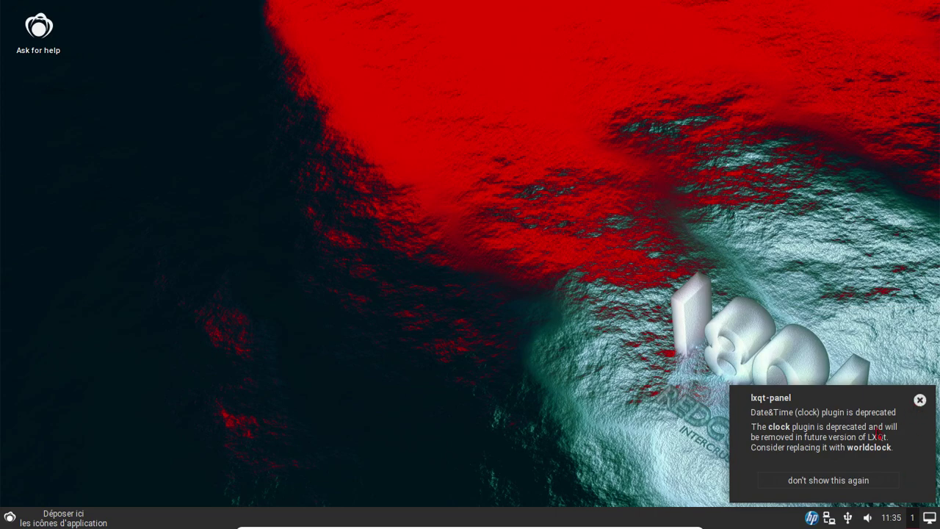
Step: Dismiss the deprecated-clock notice, raise the volume, and choose 'Gérer les widgets' from the clock
click(920, 400)
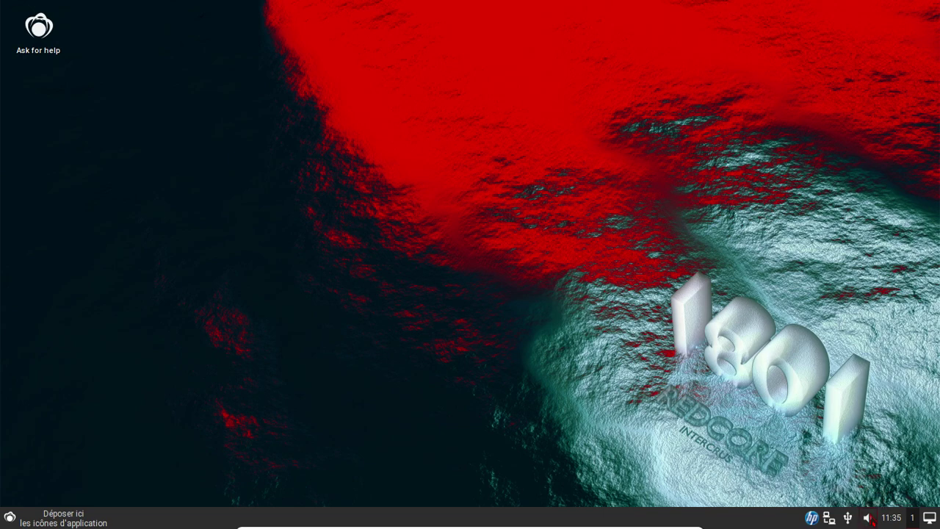
click(870, 519)
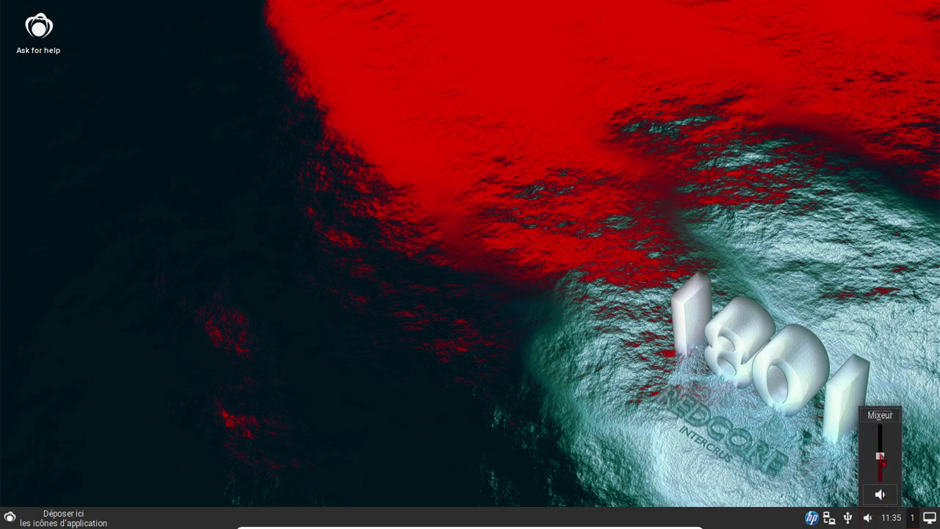
drag(881, 461, 884, 428)
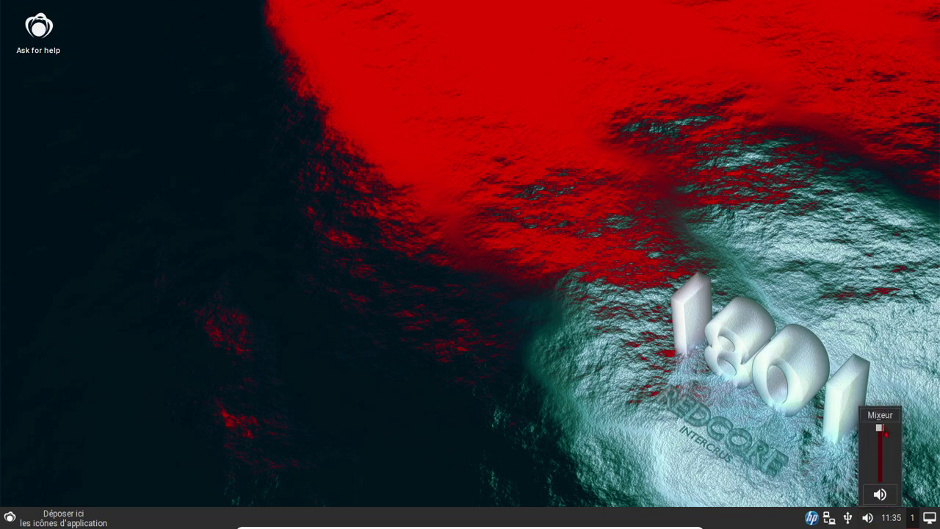
right_click(890, 518)
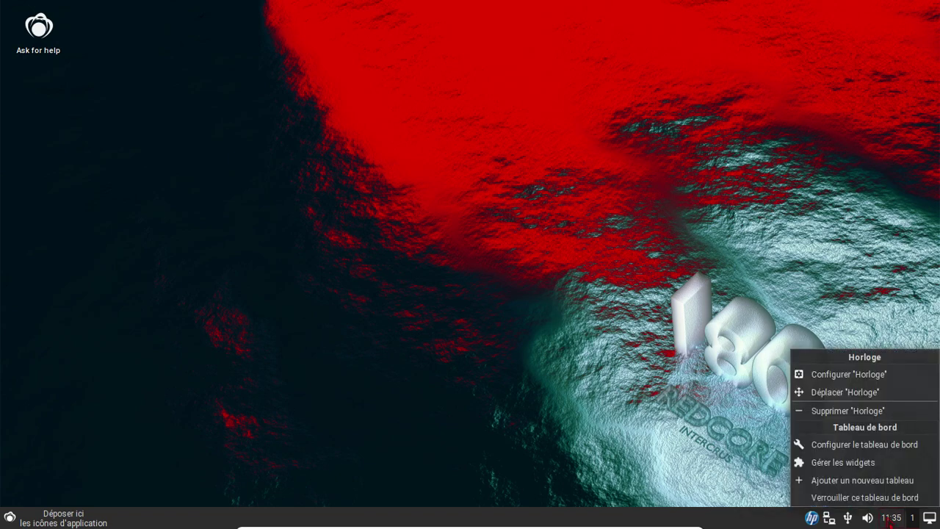
click(858, 461)
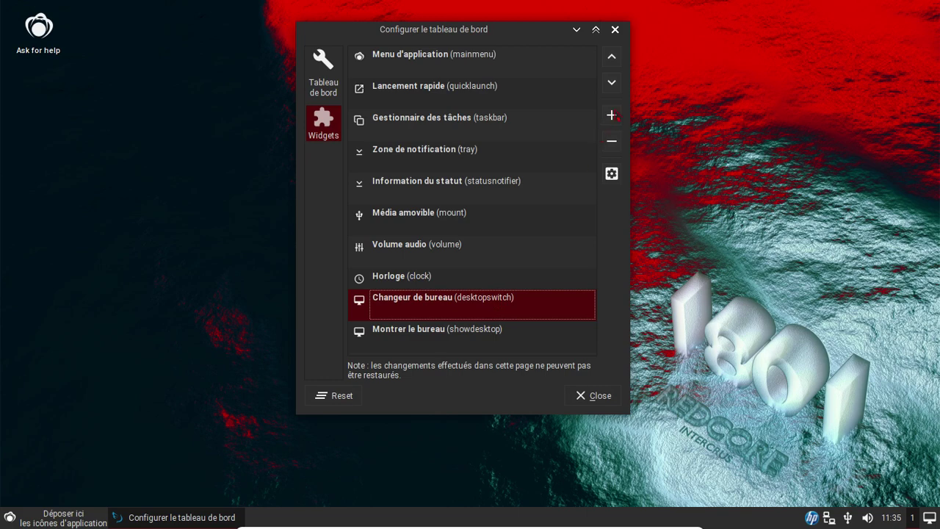
Step: Choose Horloge universelle (worldclock) from the list of widgets to add
click(612, 116)
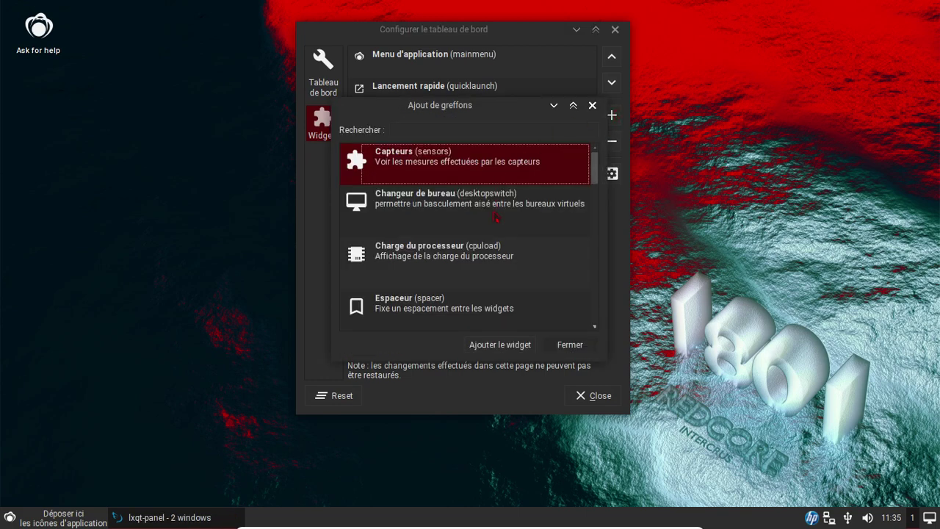
key(Down)
key(Down)
key(Down)
key(Down)
key(Down)
key(Down)
key(Down)
key(Down)
key(Down)
key(Down)
key(Down)
key(Down)
key(Down)
key(Down)
key(Down)
key(Down)
key(Down)
key(Down)
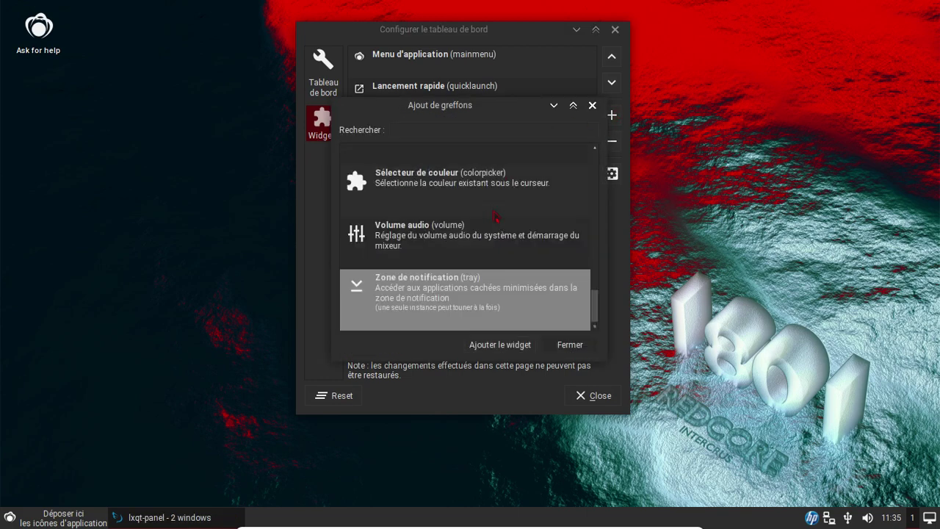
scroll(495, 215, up, 2)
scroll(495, 215, down, 2)
click(479, 252)
key(Up)
key(Up)
key(Up)
key(Up)
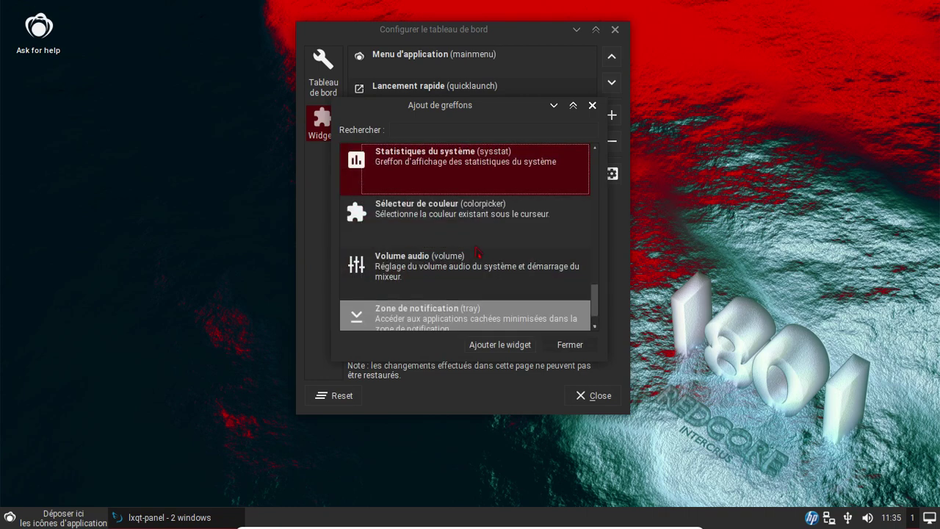
key(Up)
key(Up)
key(Up)
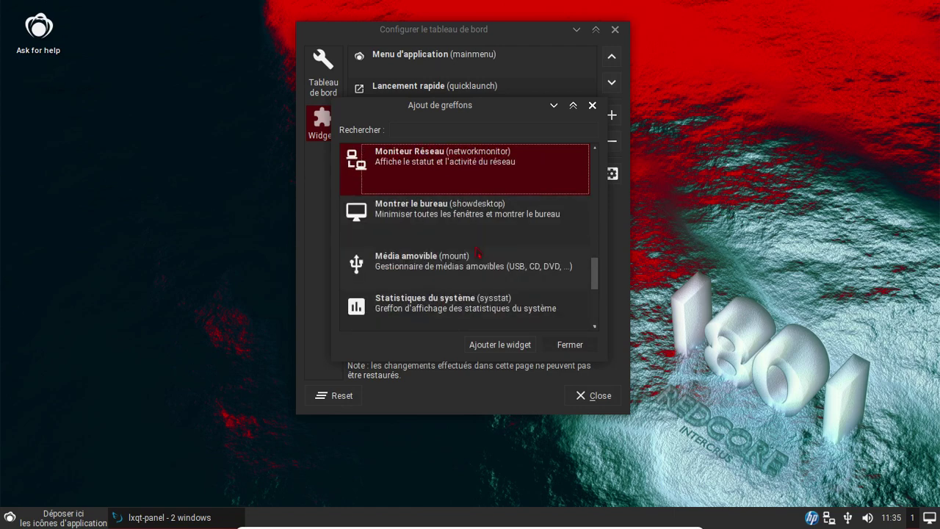
key(Up)
key(Up)
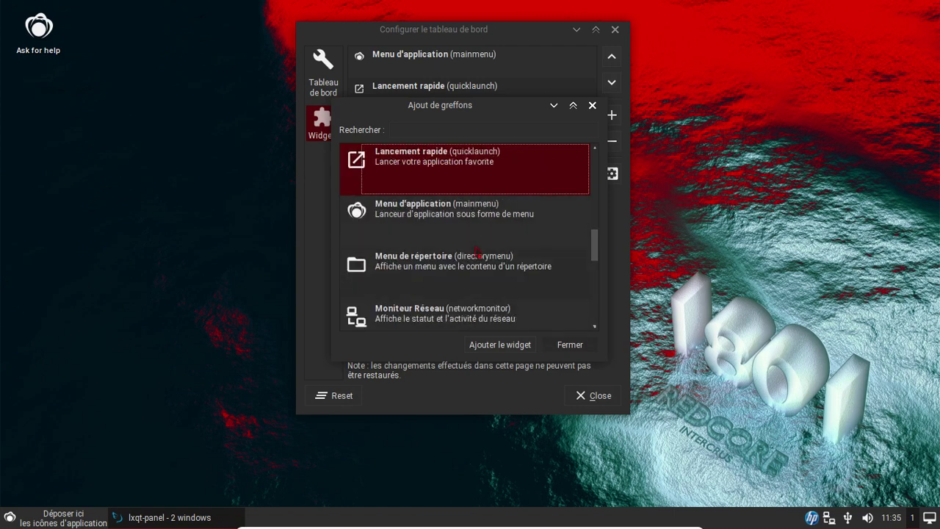
key(Up)
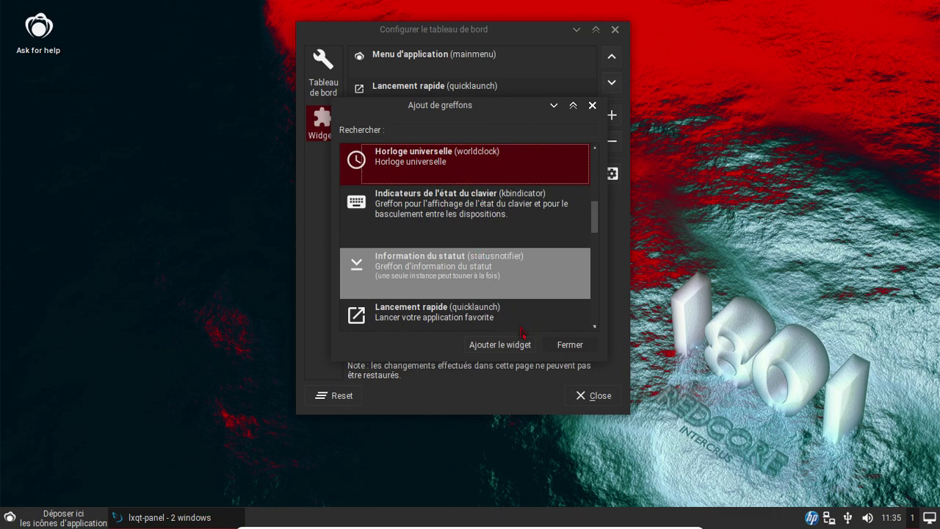
Step: Close the panel configuration and check the janvier 2018 calendar on the new clock
click(587, 399)
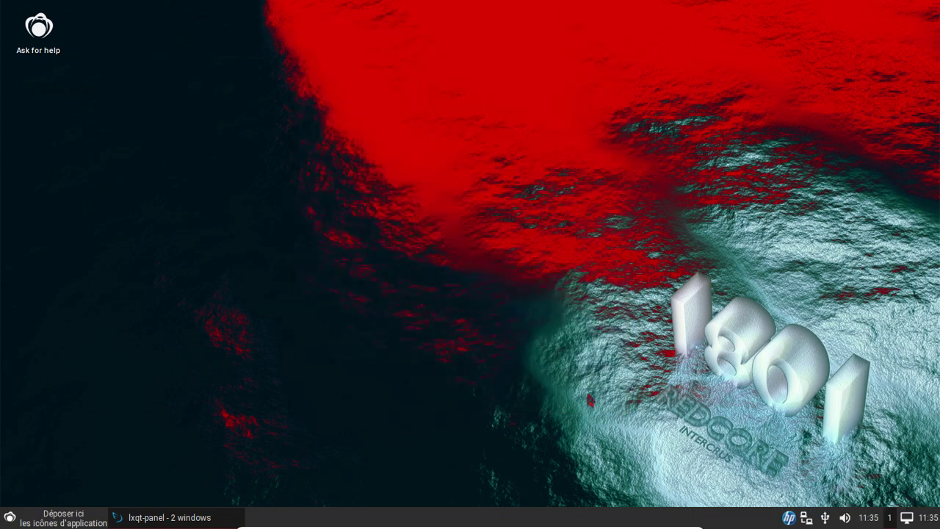
click(929, 518)
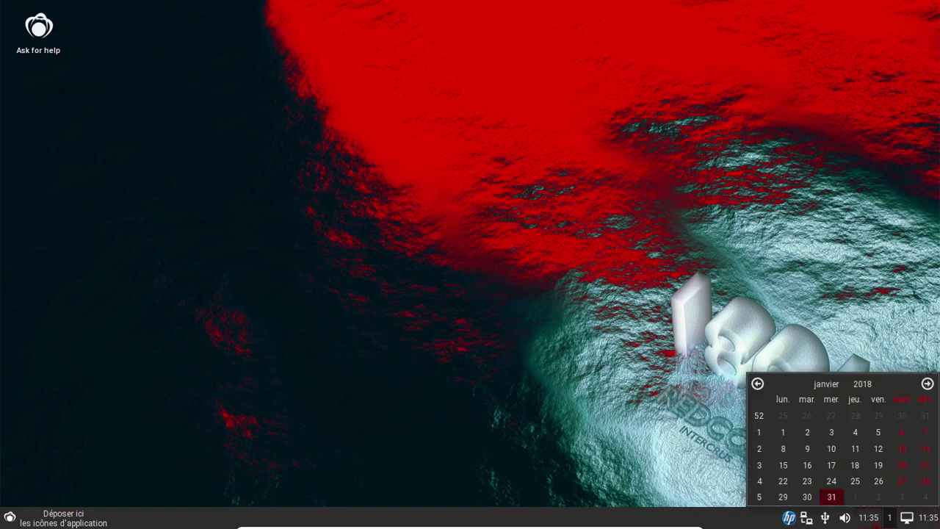
key(Escape)
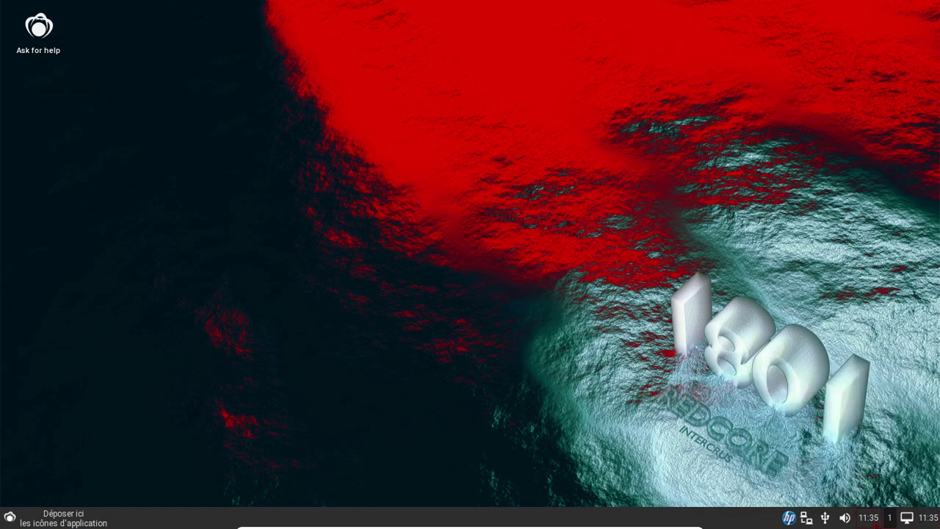
Step: In the panel's widget list, move Horloge universelle up two places
right_click(869, 518)
click(856, 450)
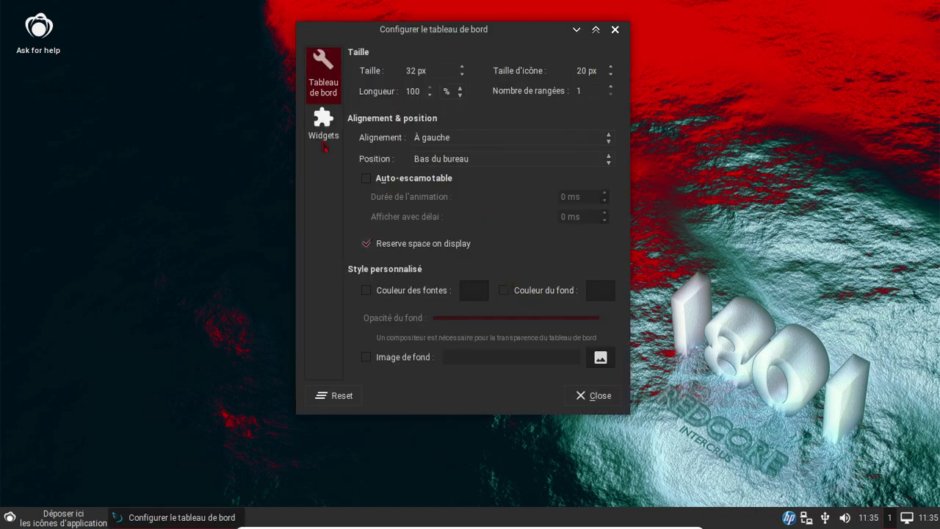
click(334, 131)
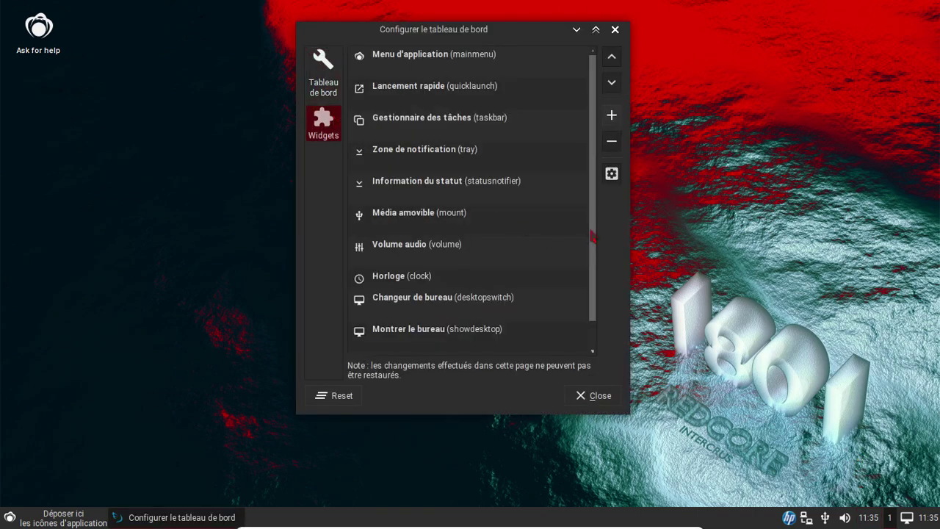
scroll(592, 236, down, 1)
click(533, 340)
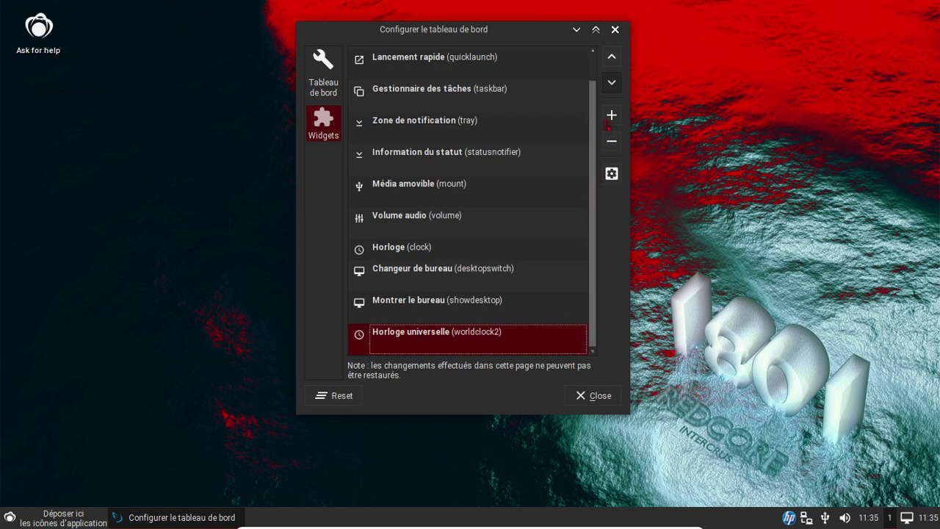
click(616, 64)
click(616, 65)
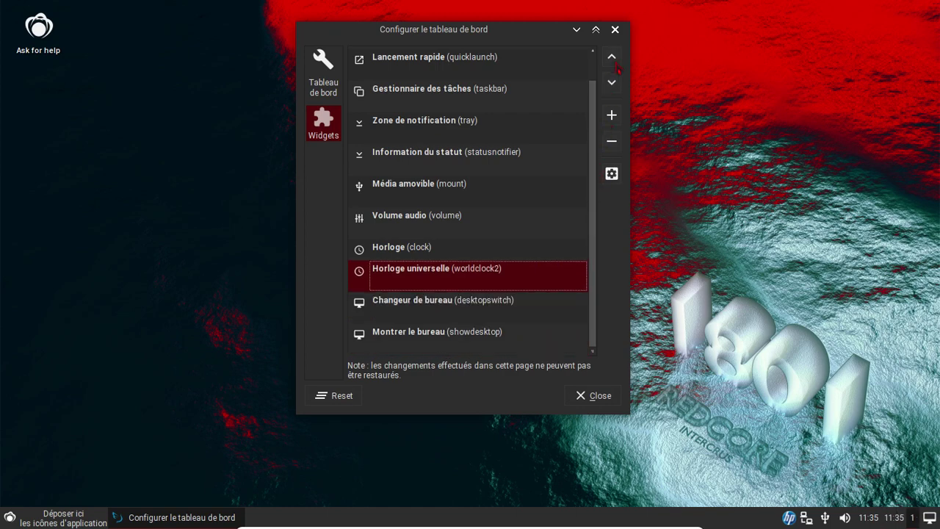
Step: Remove the ordinary Horloge widget from the panel and close the panel configuration
click(428, 255)
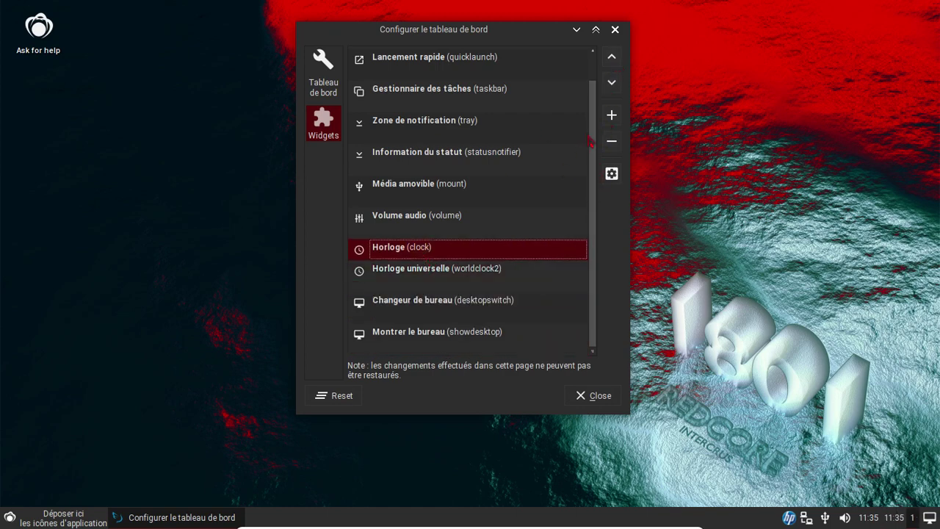
click(609, 147)
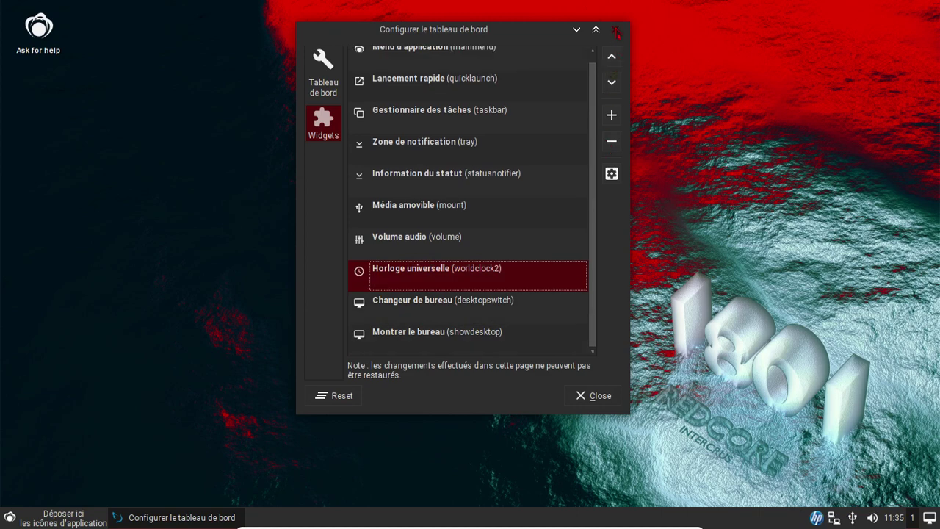
click(615, 29)
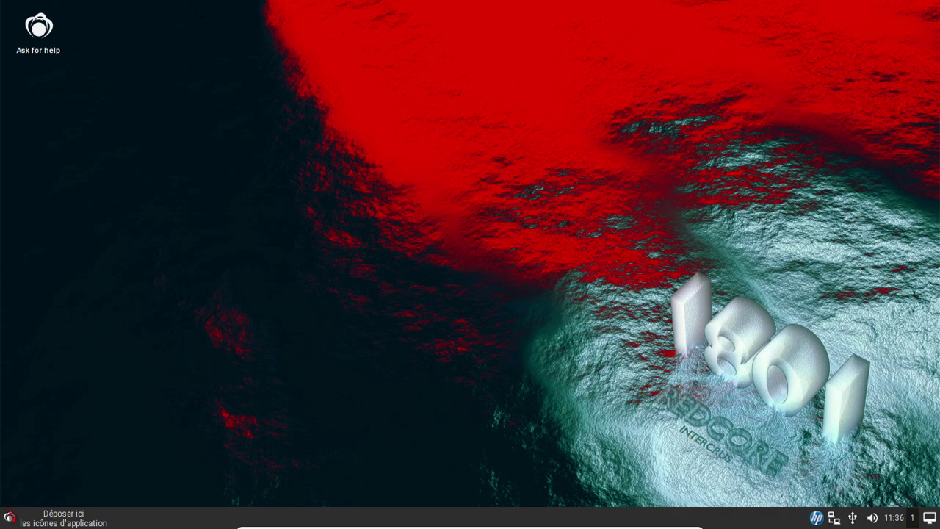
click(9, 516)
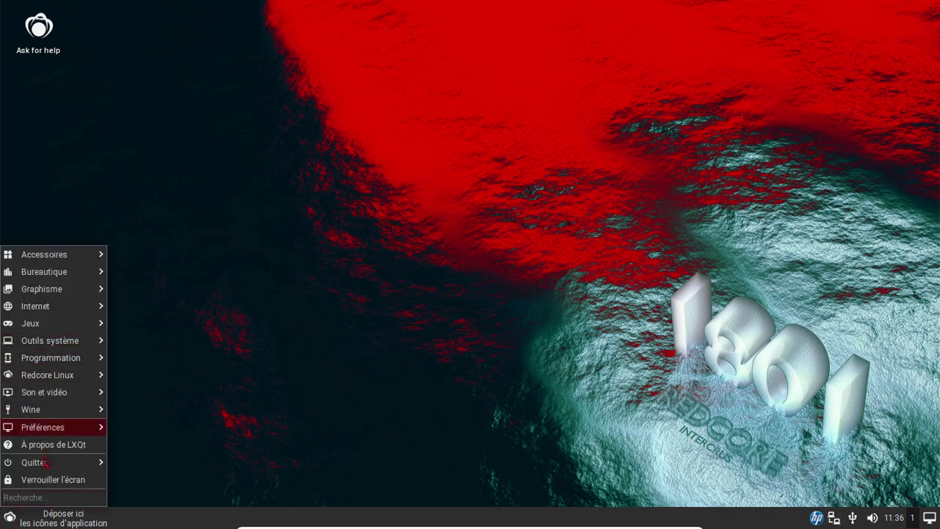
mouse_move(45, 463)
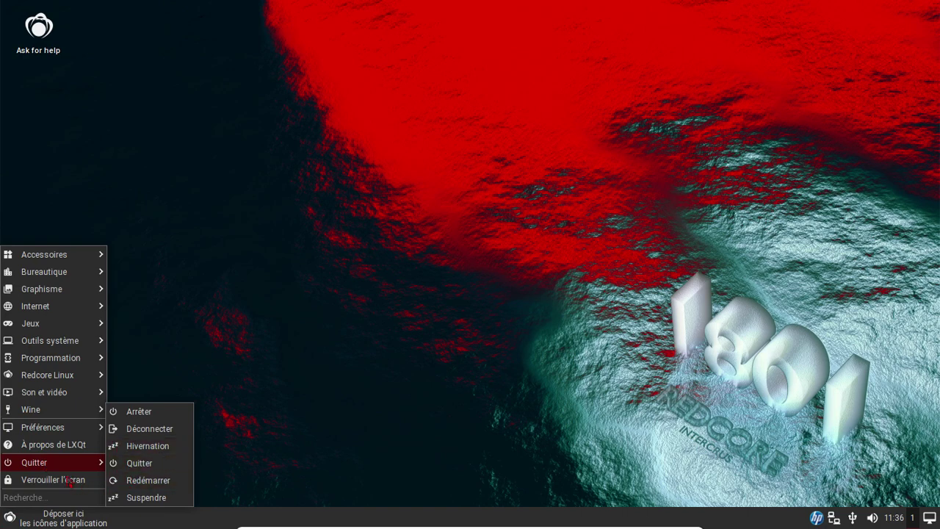
click(63, 452)
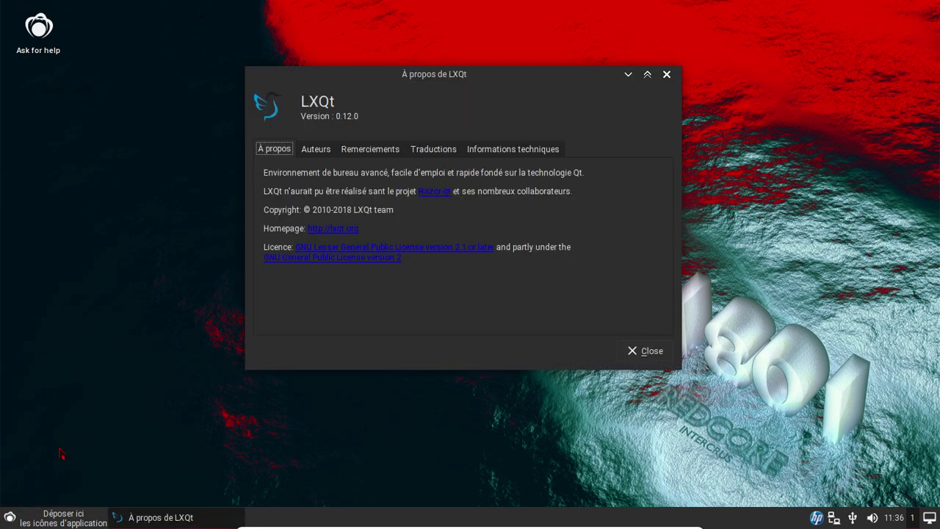
click(667, 75)
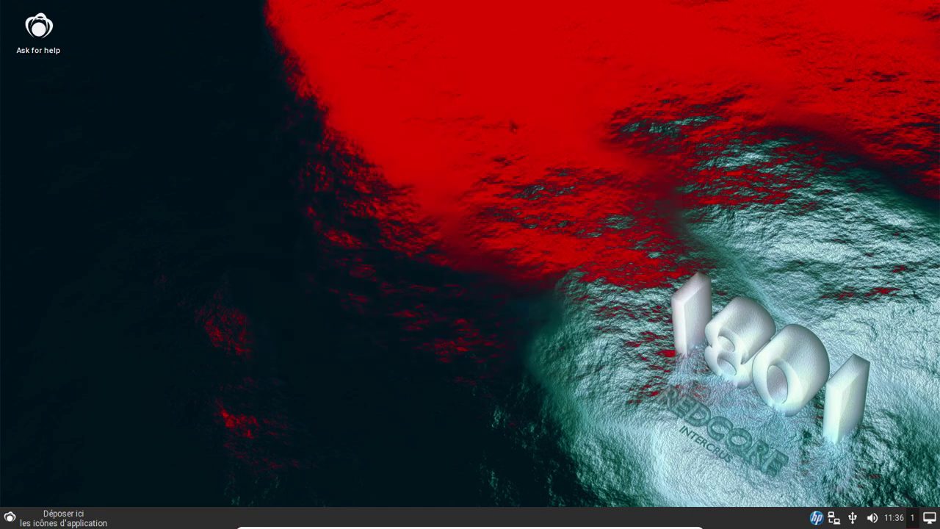
right_click(432, 95)
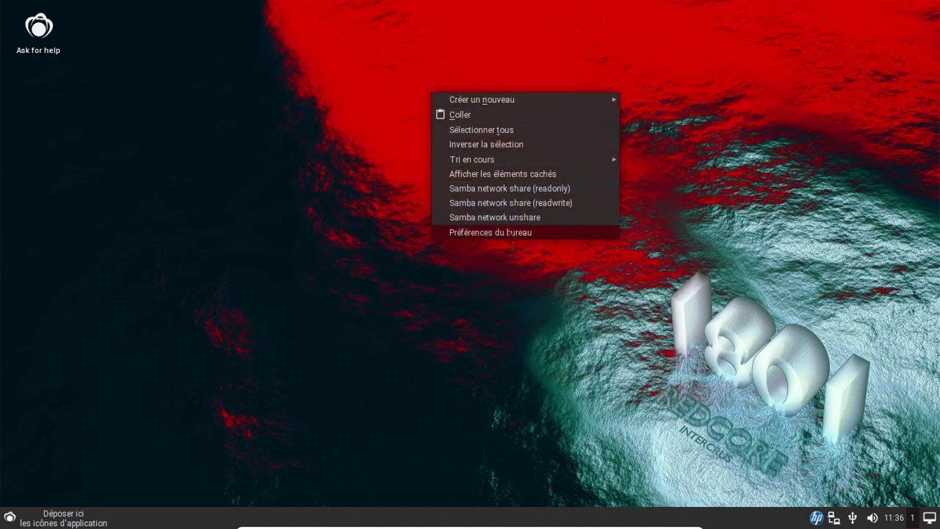
Step: Open the desktop preferences and bring up the wallpaper image chooser
click(492, 232)
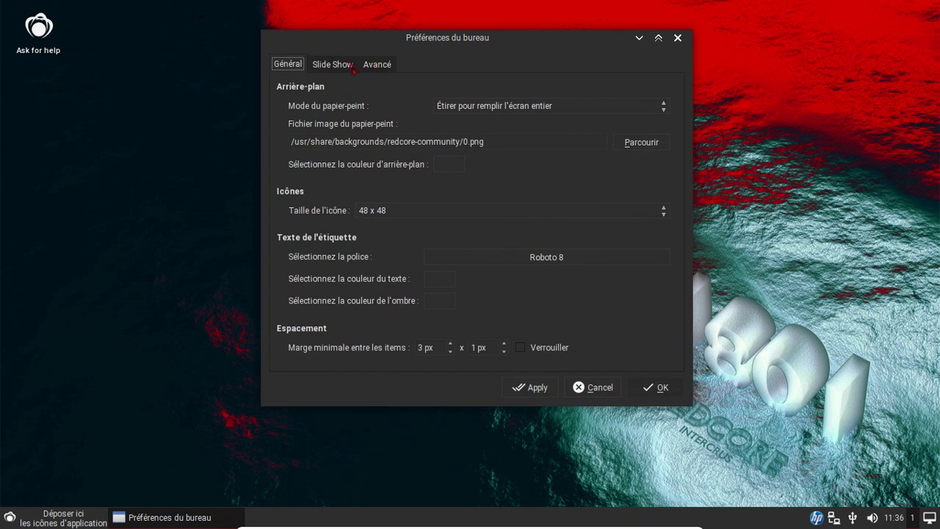
click(644, 150)
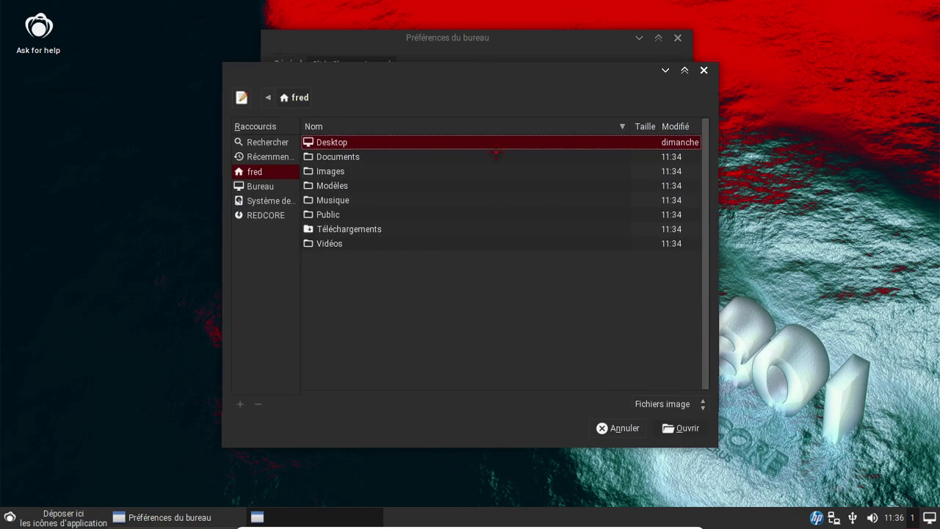
drag(483, 69, 523, 274)
drag(509, 202, 498, 83)
Step: Browse the file chooser to /usr/share/backgrounds/nature
click(305, 226)
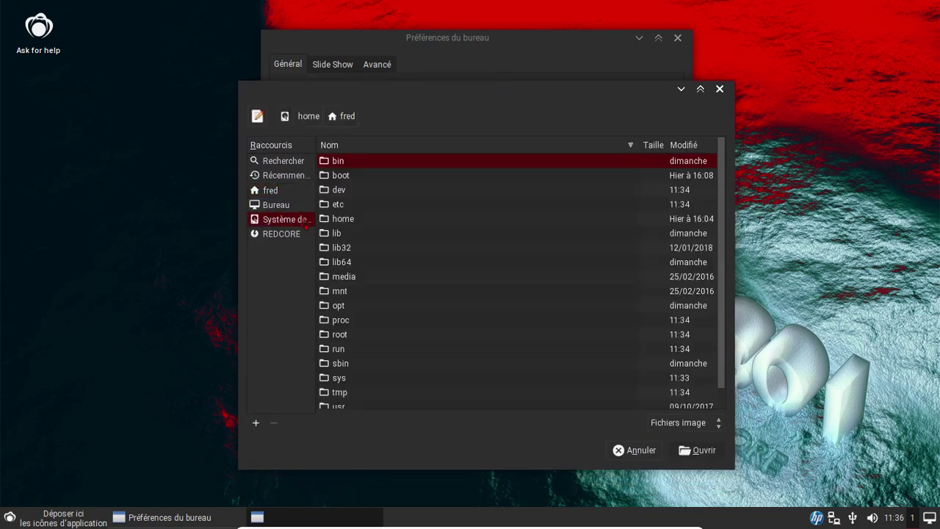
scroll(438, 287, down, 1)
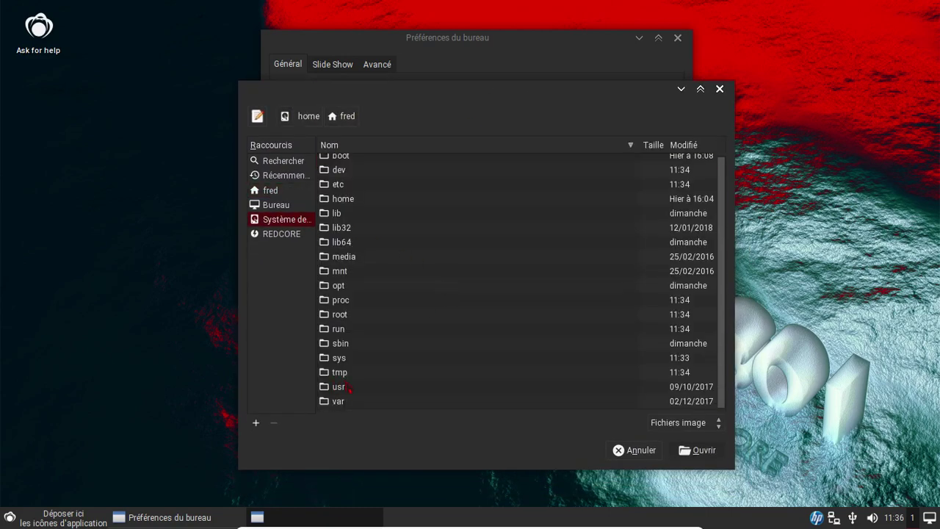
double_click(335, 387)
double_click(360, 308)
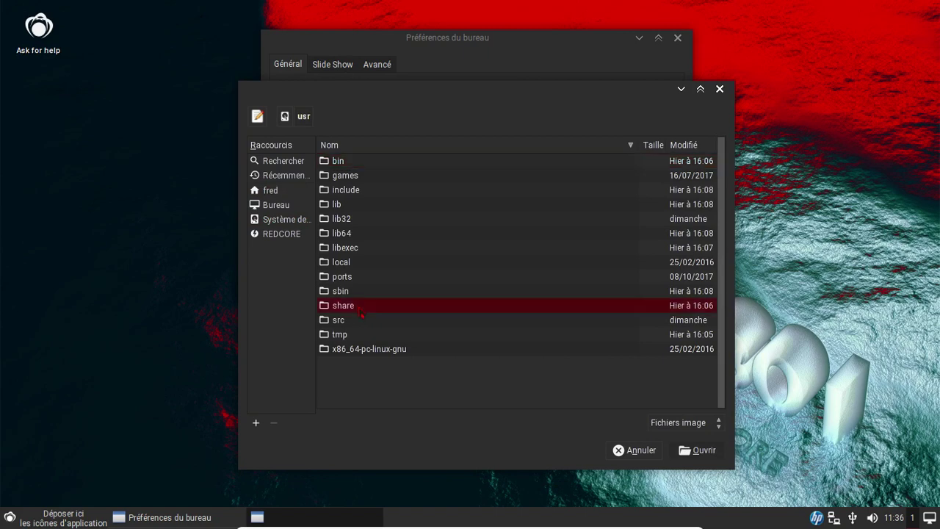
scroll(420, 275, down, 2)
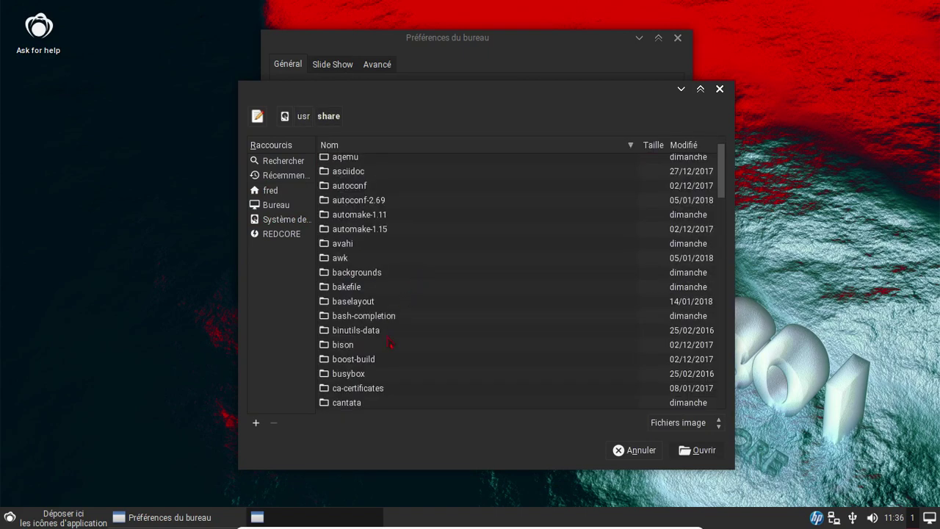
double_click(378, 275)
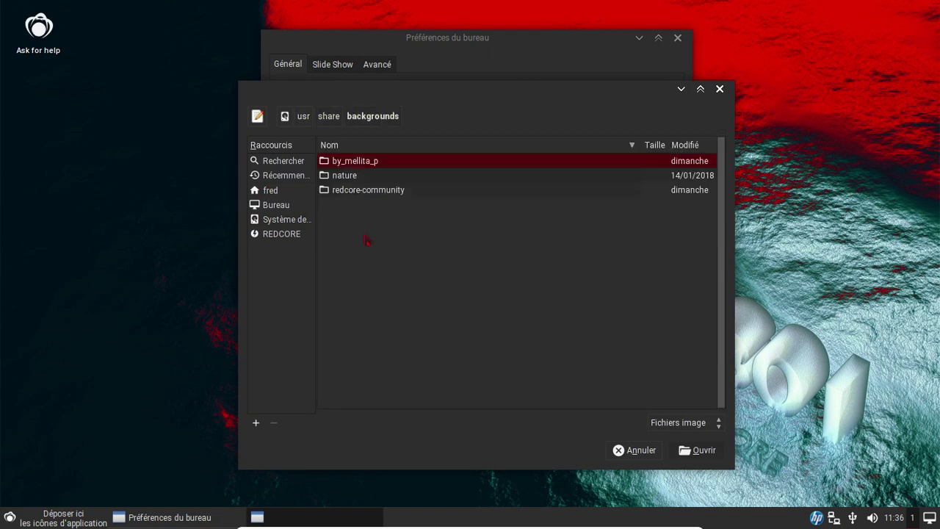
double_click(358, 177)
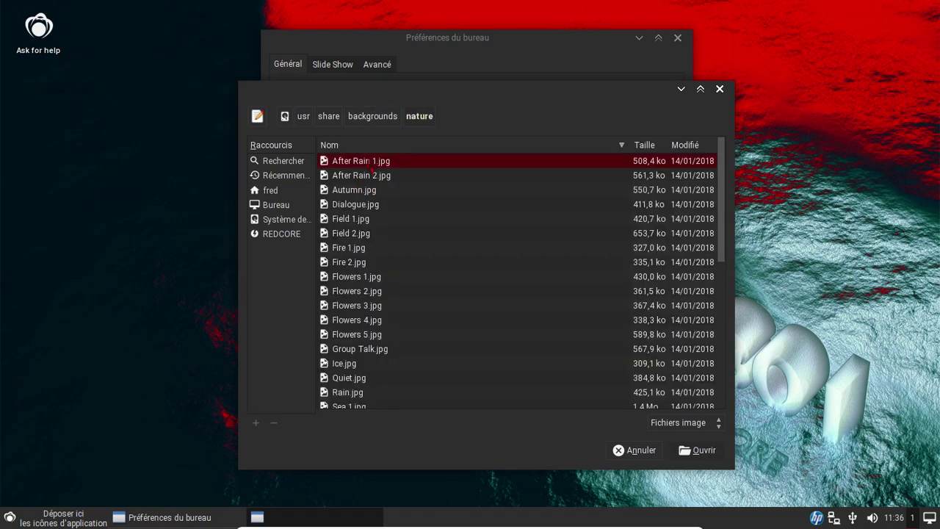
Step: Choose Autumn.jpg as the wallpaper and apply the desktop preferences
click(360, 195)
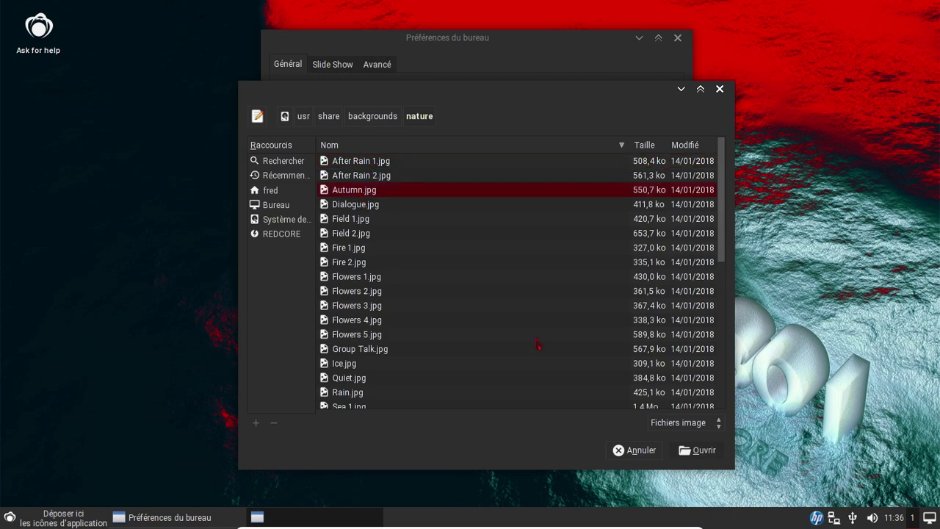
click(682, 451)
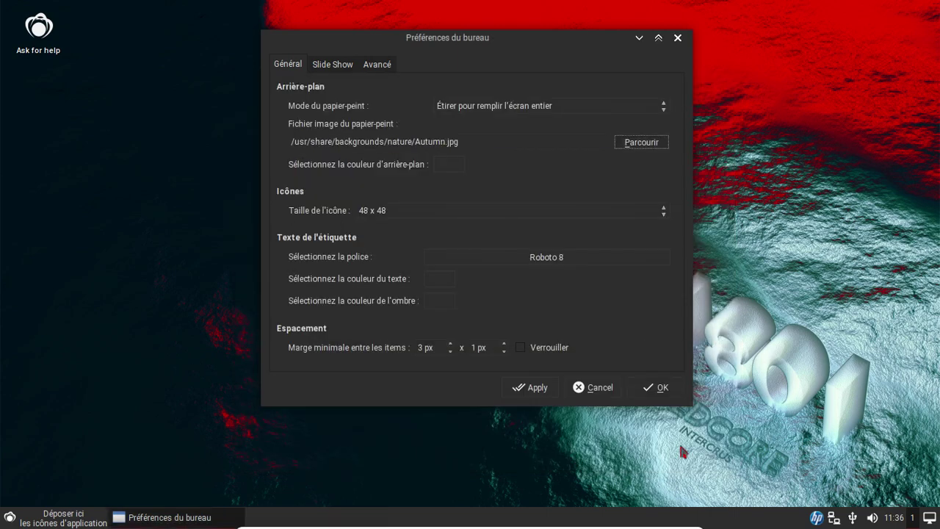
click(652, 394)
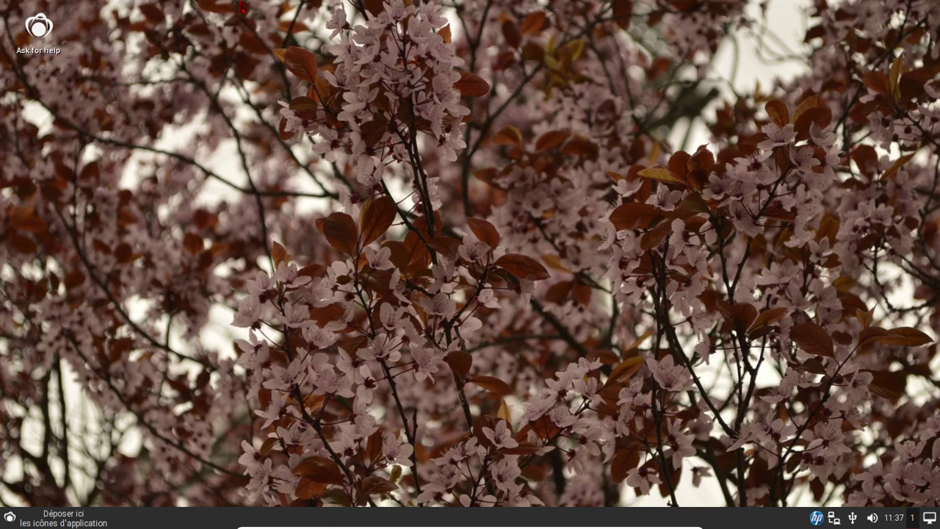
right_click(257, 23)
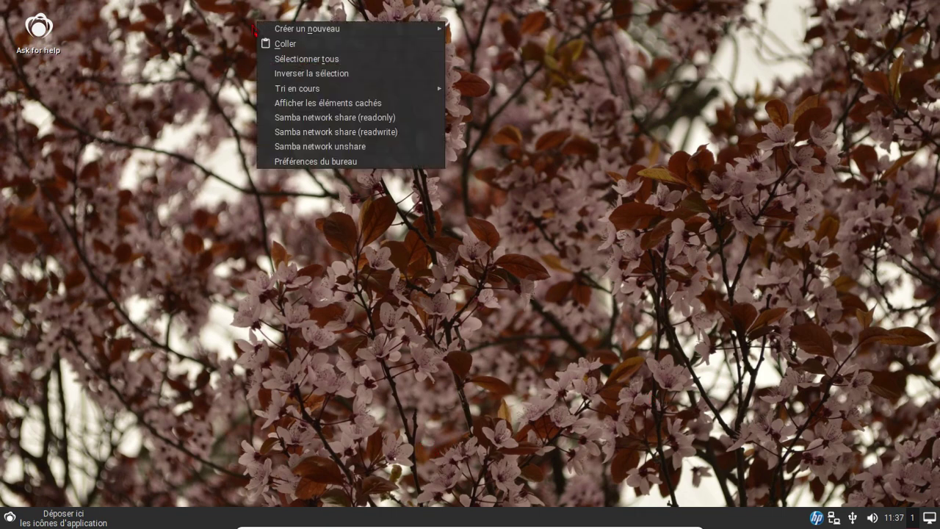
Step: Browse the Accessoires, Bureautique, Graphisme, Redcore Linux and Programmation menus, then launch Sisyphus GUI from Outils système
click(187, 122)
click(11, 520)
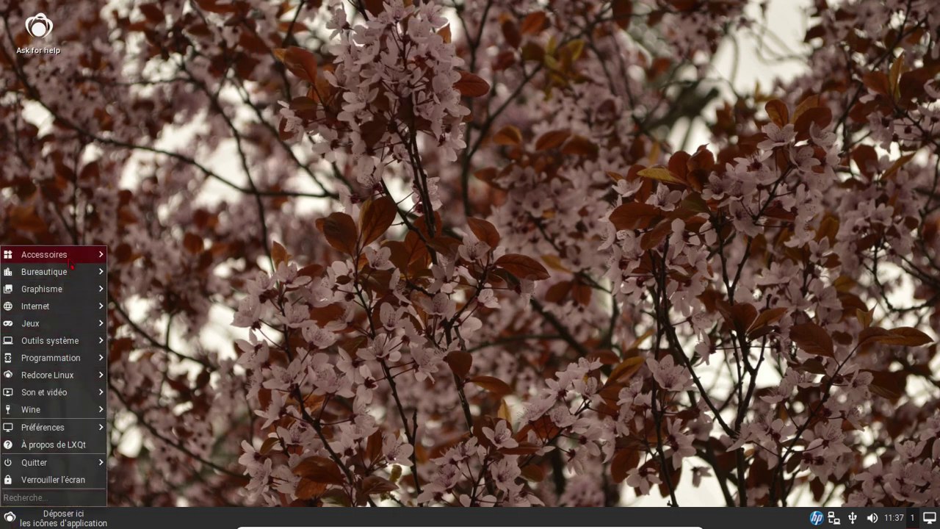
mouse_move(70, 264)
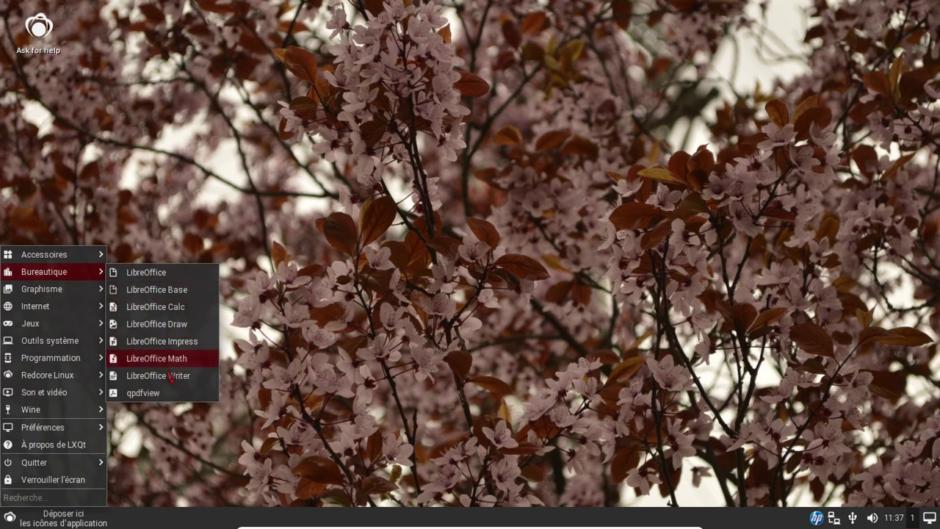
mouse_move(74, 294)
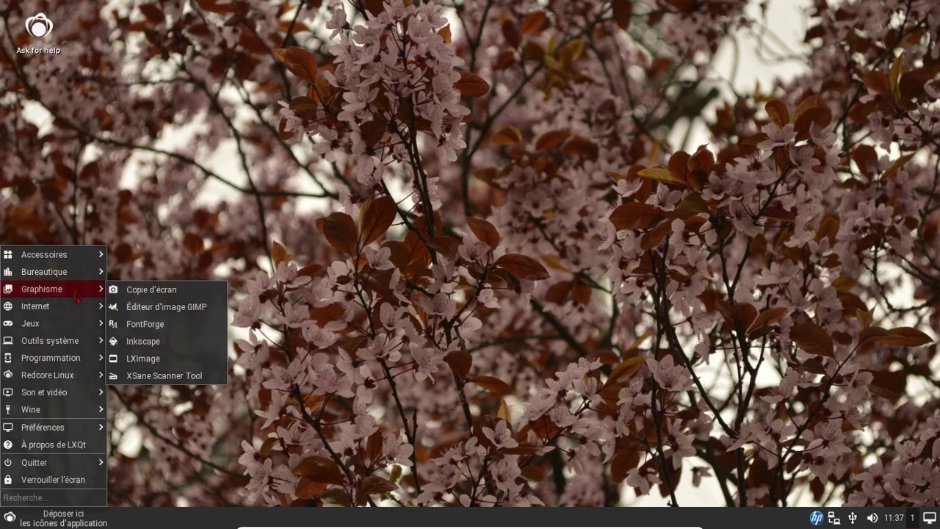
mouse_move(88, 395)
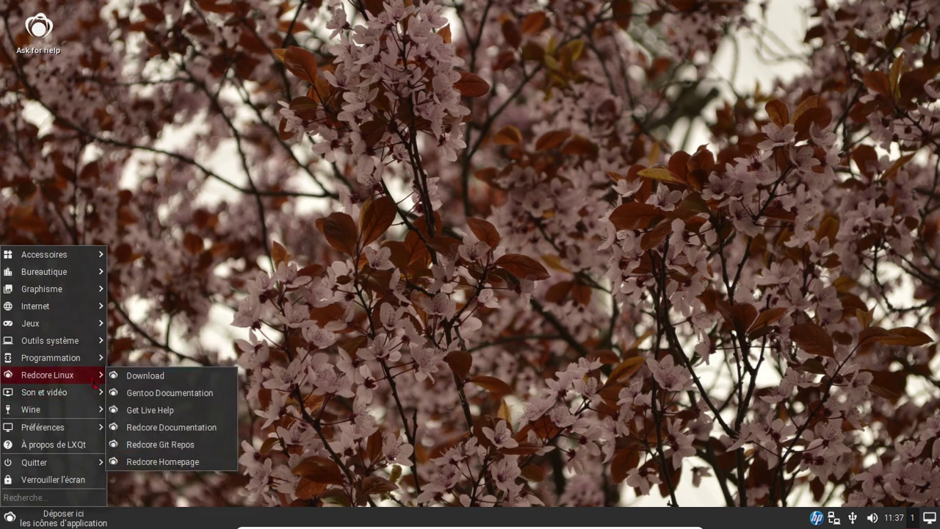
mouse_move(89, 363)
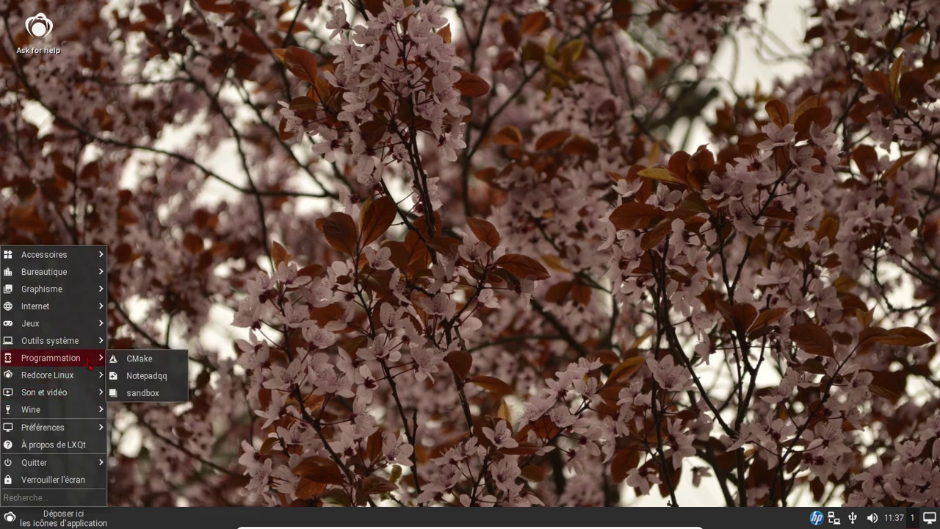
mouse_move(87, 342)
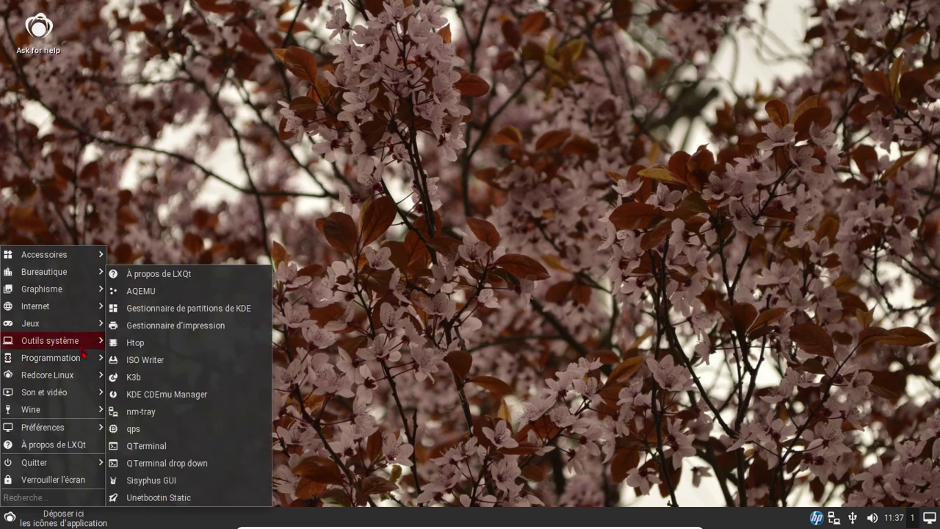
click(154, 479)
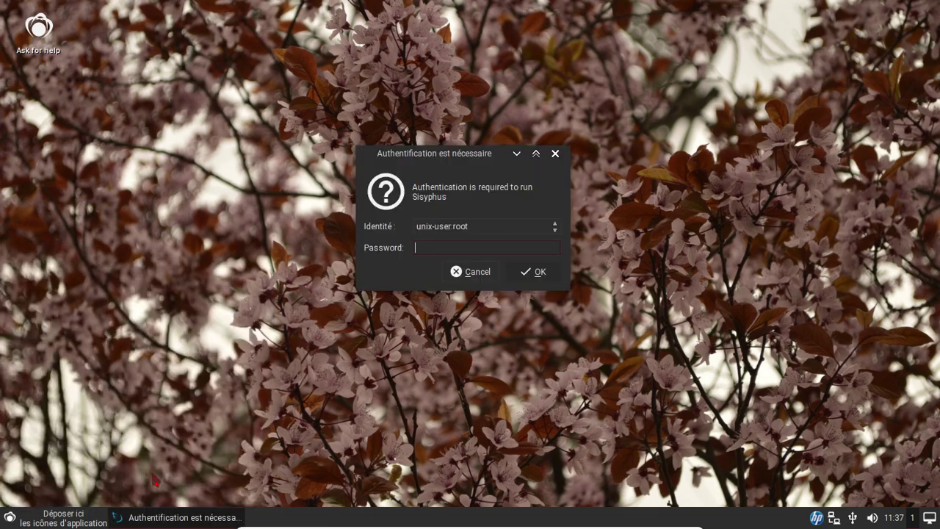
Step: Authenticate Sisyphus GUI with the root password, then open the Outils système menu
text(*****)
key(Return)
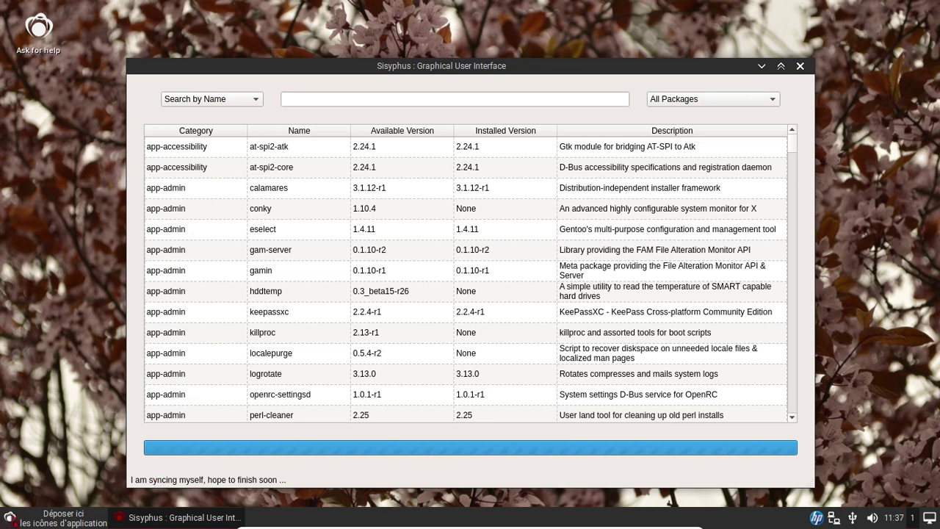
click(11, 517)
mouse_move(65, 342)
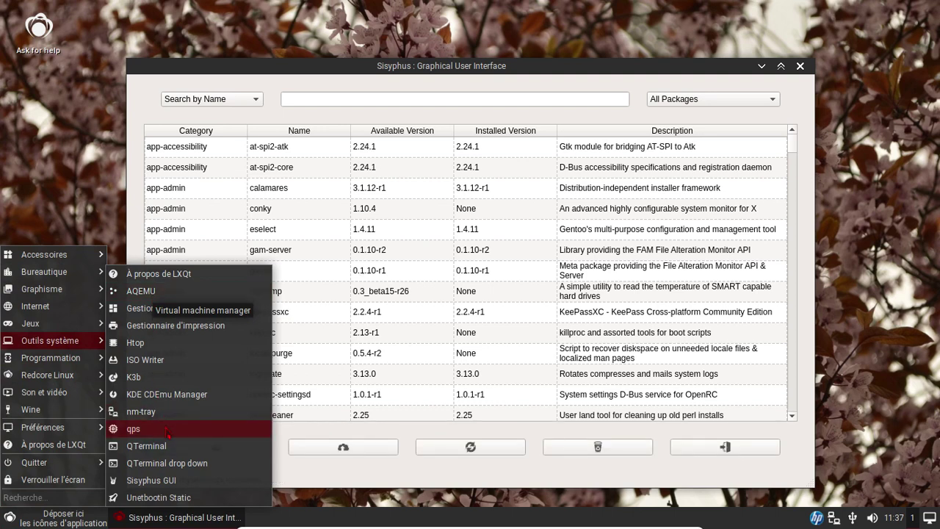
Step: Launch ISO Writer with the root password, then close its window
click(159, 363)
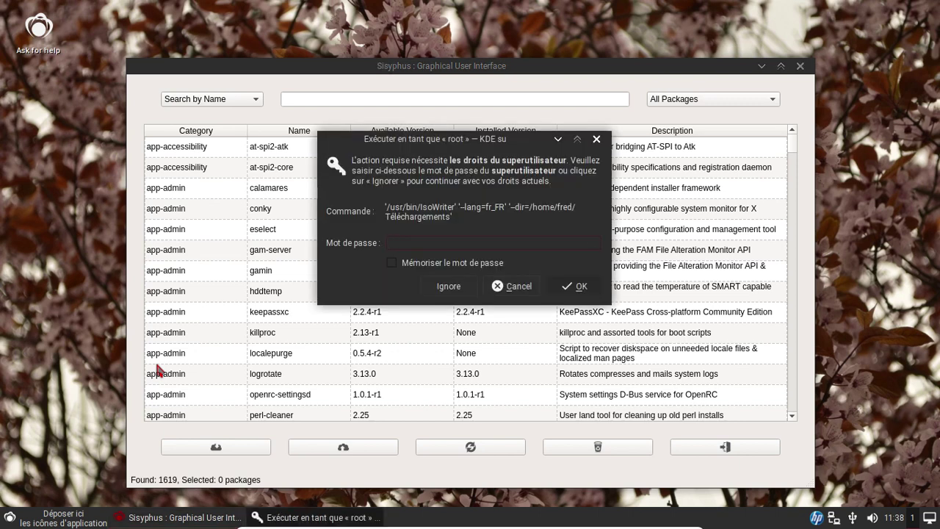
text(********)
key(Return)
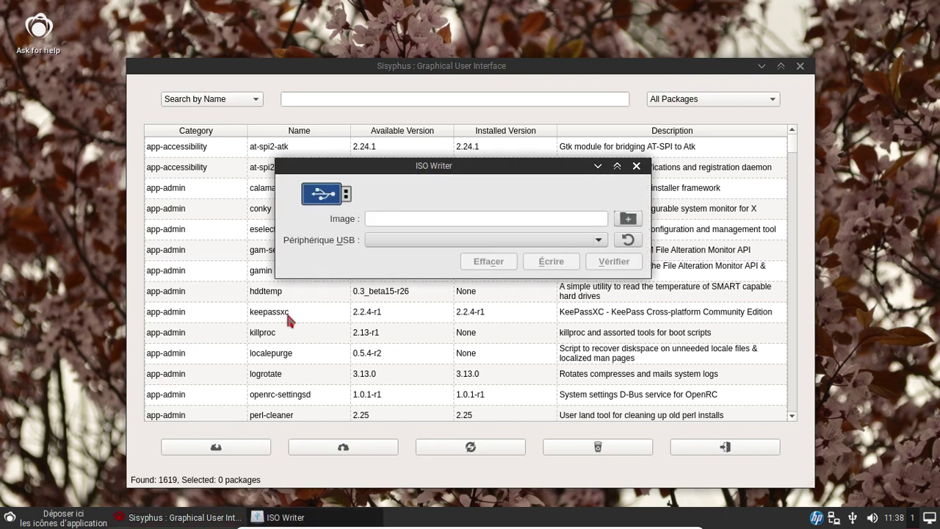
click(636, 166)
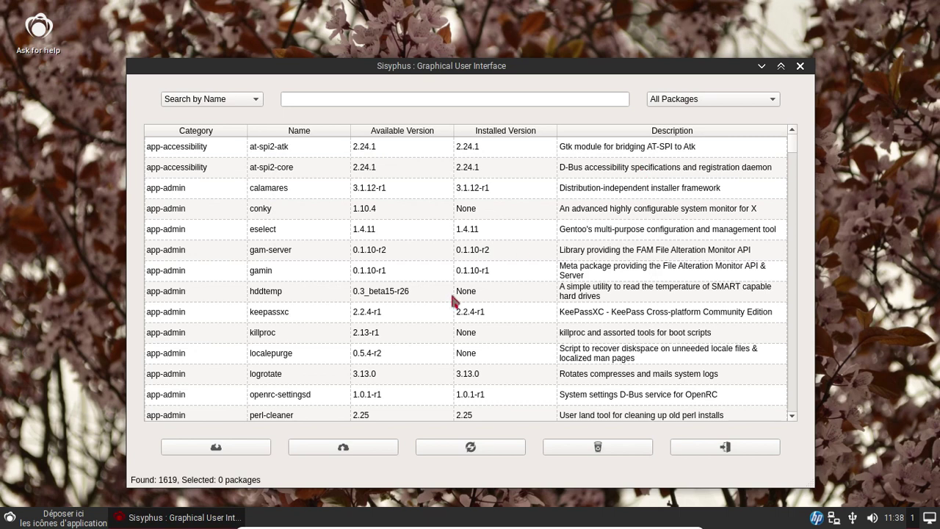
Step: Launch LibreOffice Writer from the start menu
click(9, 517)
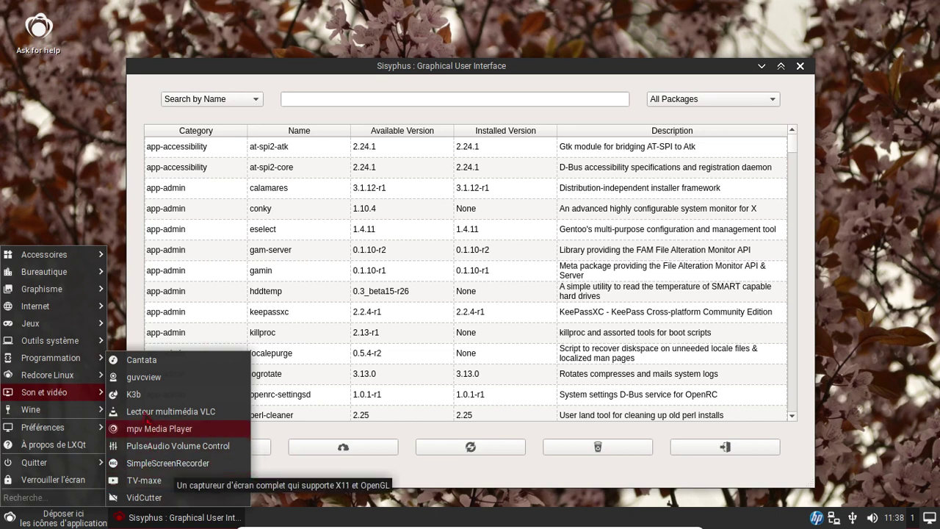
mouse_move(71, 419)
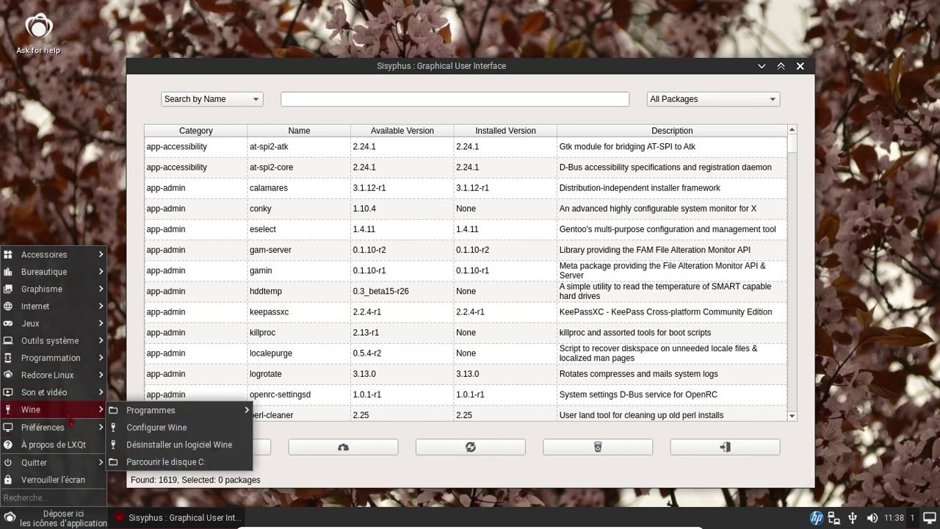
mouse_move(89, 274)
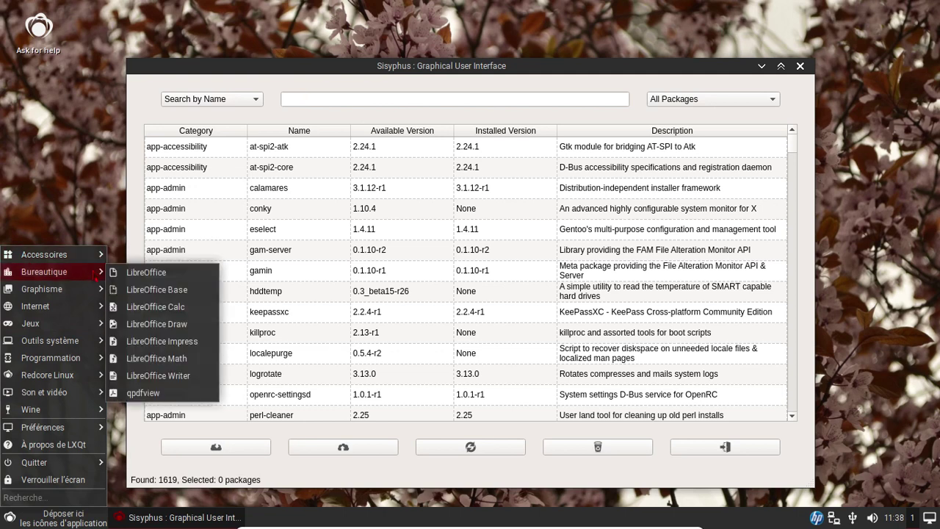
click(171, 376)
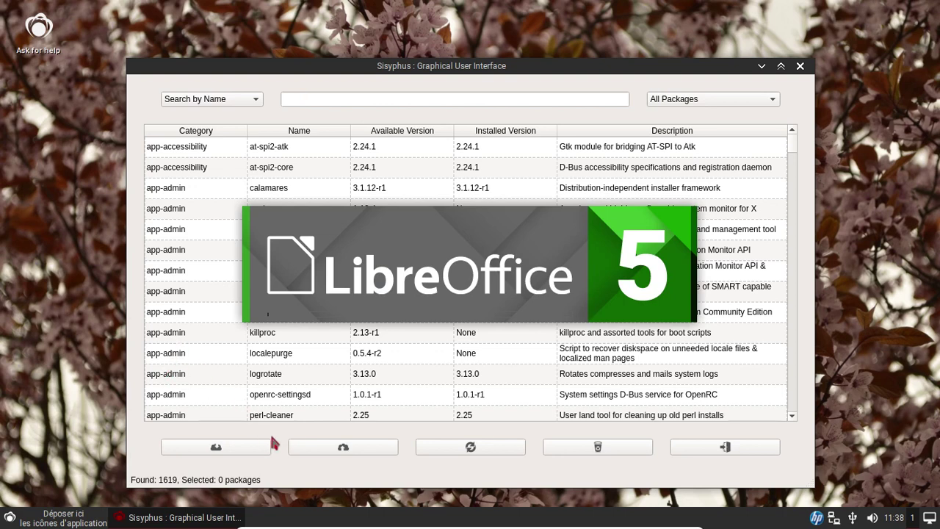
Step: Start Sisyphus's full system upgrade and launch PCManFM-Qt from Accessoires
click(468, 450)
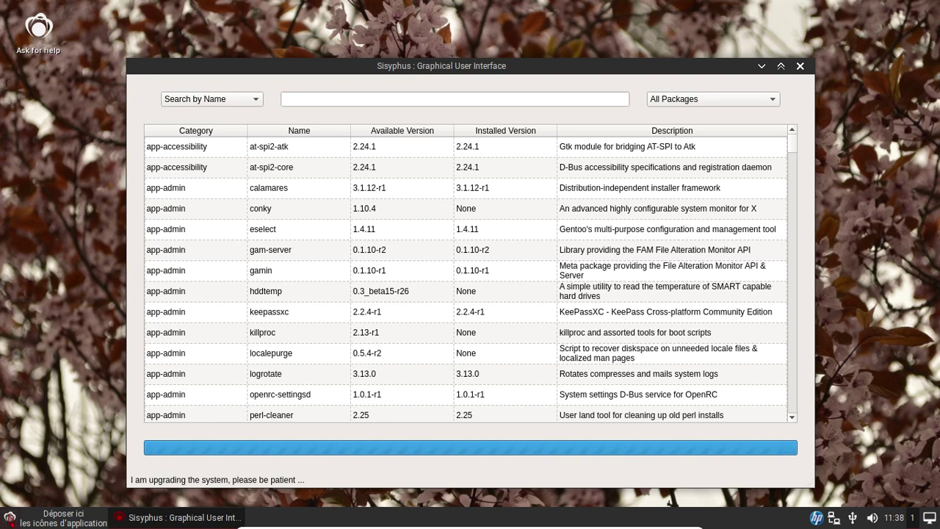
click(10, 516)
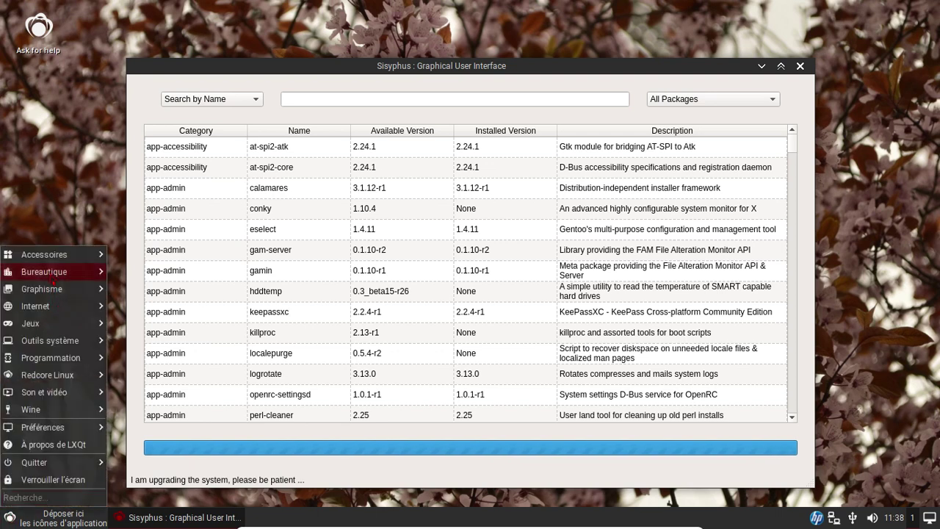
mouse_move(54, 281)
mouse_move(43, 256)
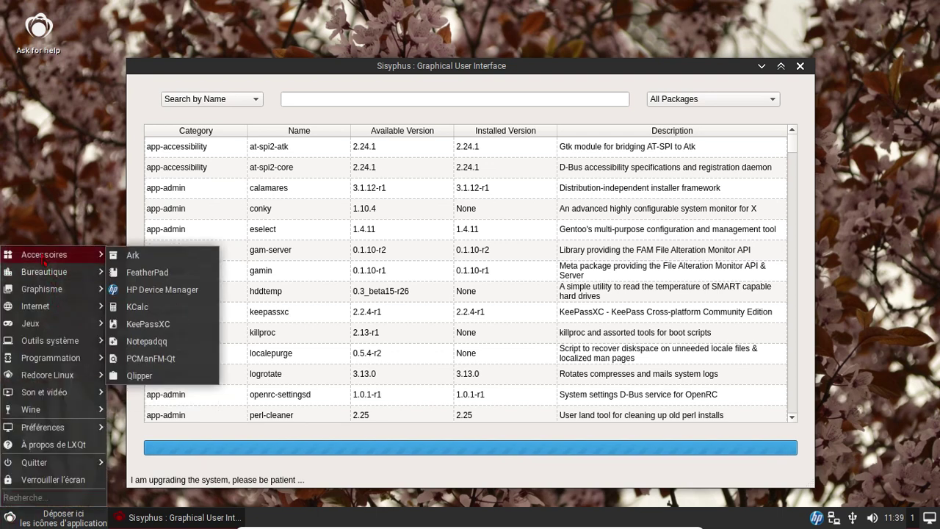
click(156, 360)
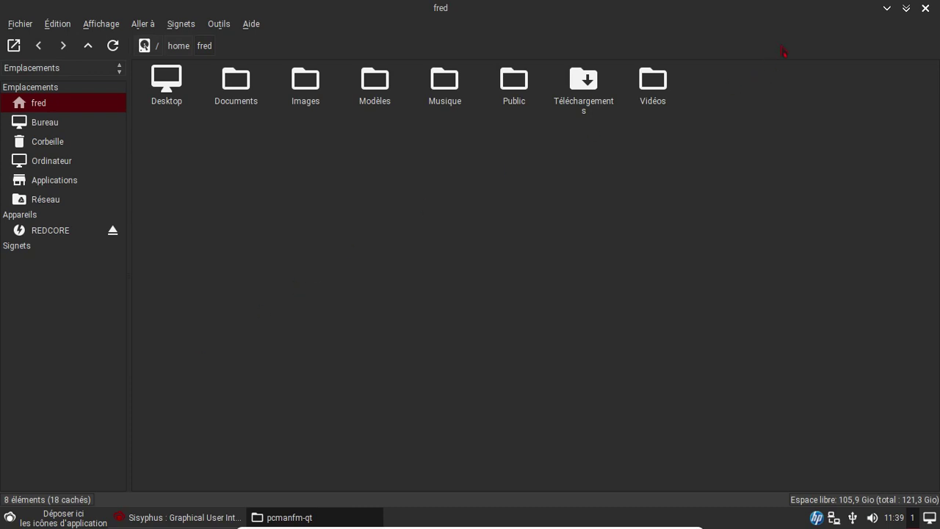
Step: Shrink the file manager, confirm LibreOffice version 5.4.2.2 in About, then close Writer
click(908, 9)
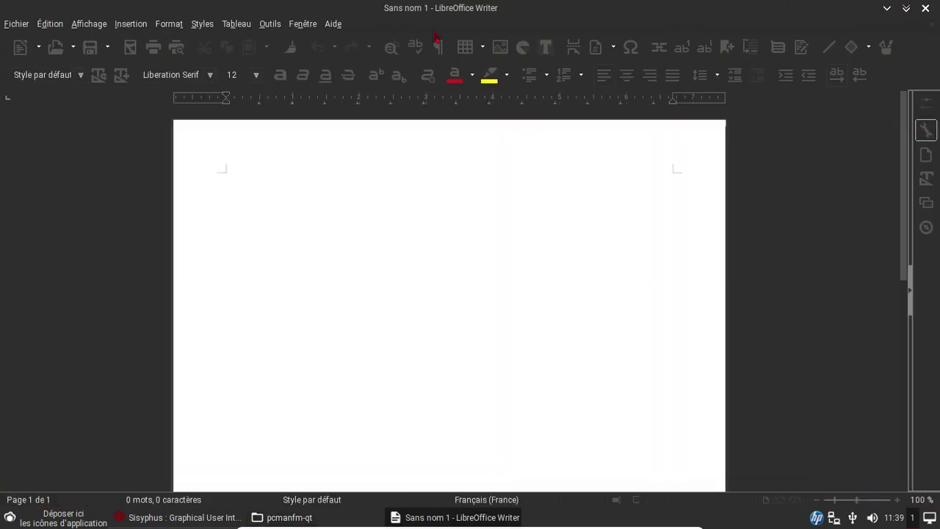
click(330, 23)
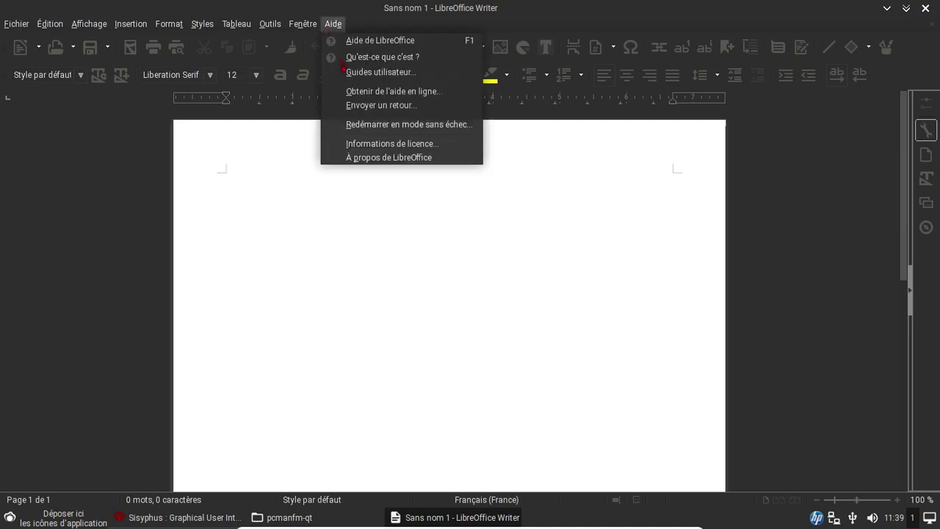
click(360, 157)
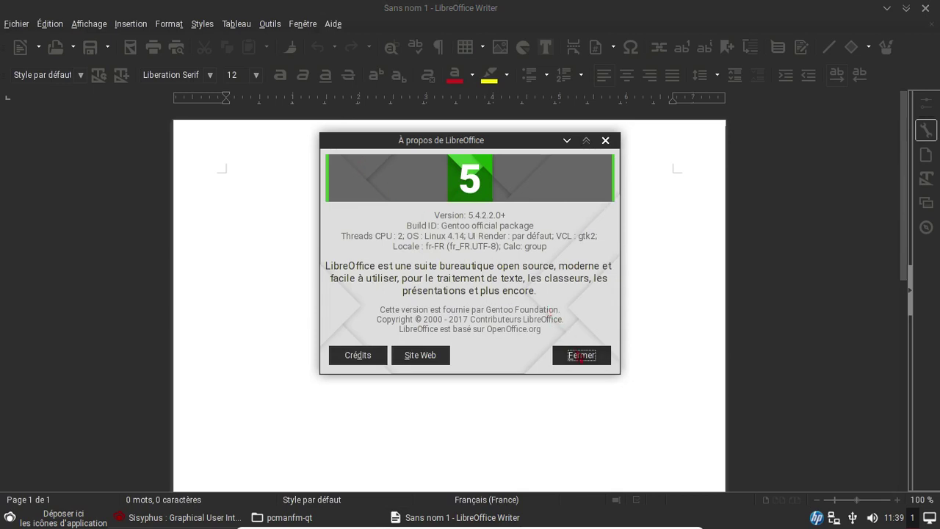
click(580, 356)
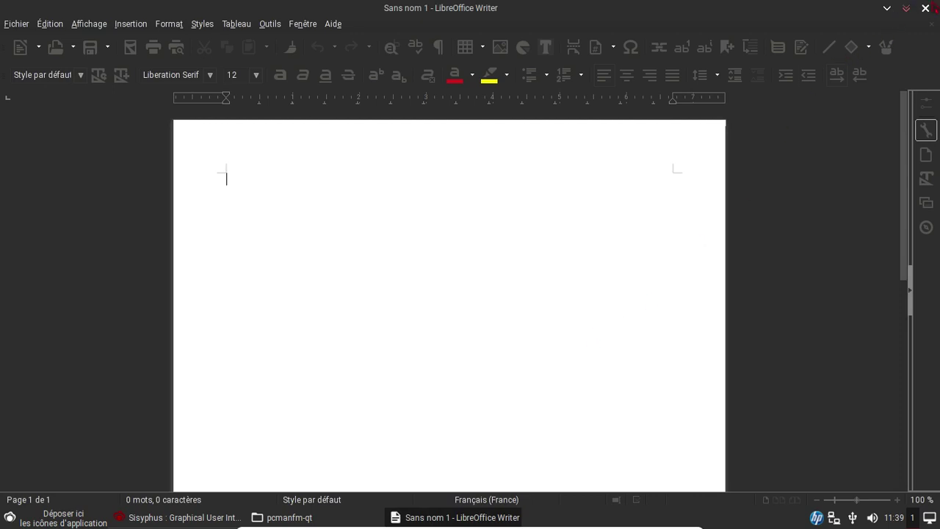
click(926, 8)
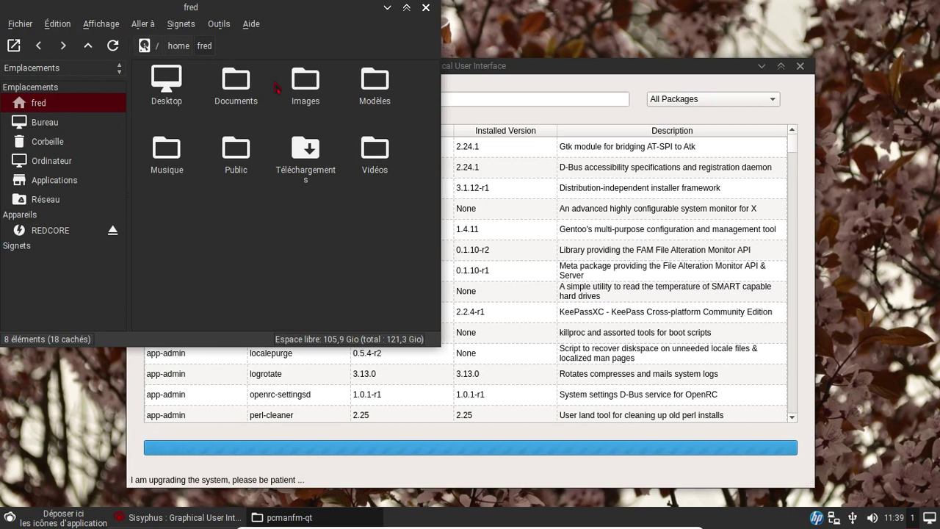
Step: Browse the Réseau network places in PCManFM-Qt, then close the file manager
click(74, 199)
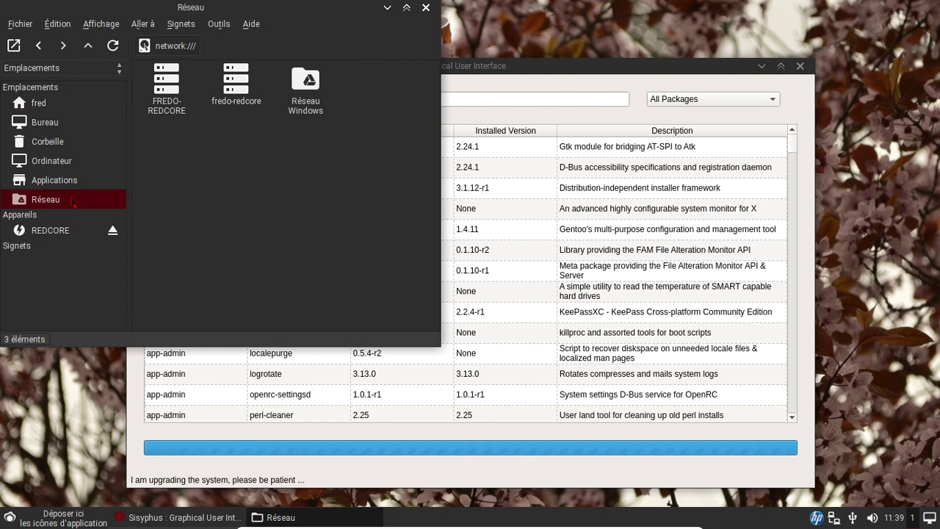
click(427, 9)
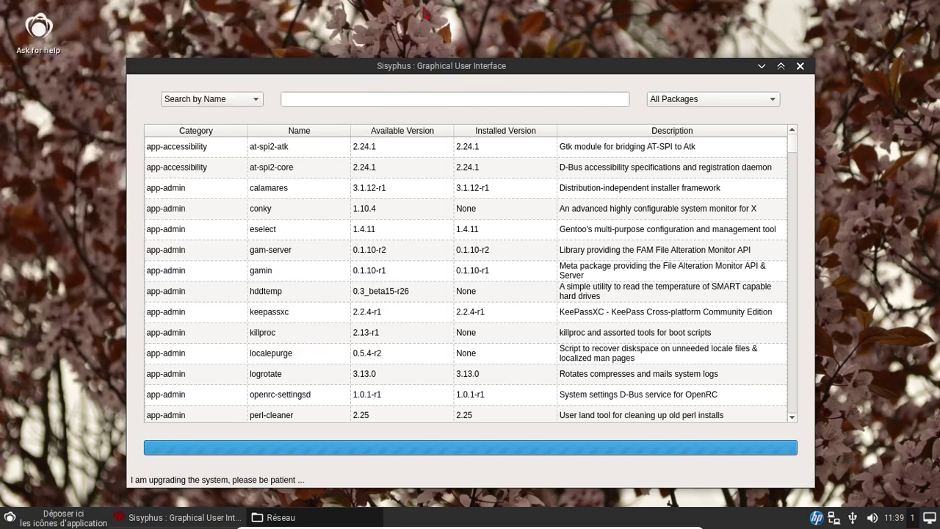
click(8, 516)
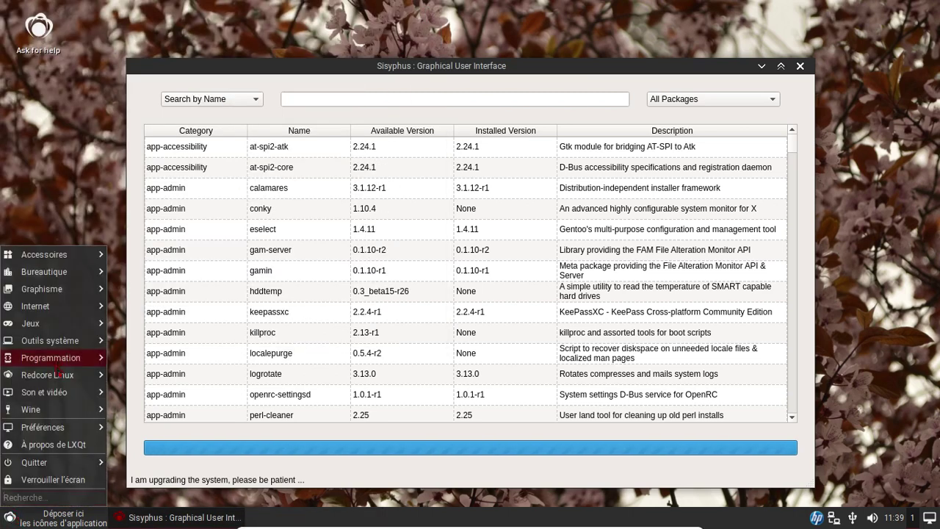
Step: Launch VLC from Son et vidéo, confirm version 2.2.8 Weatherwax in About, then close VLC
mouse_move(53, 397)
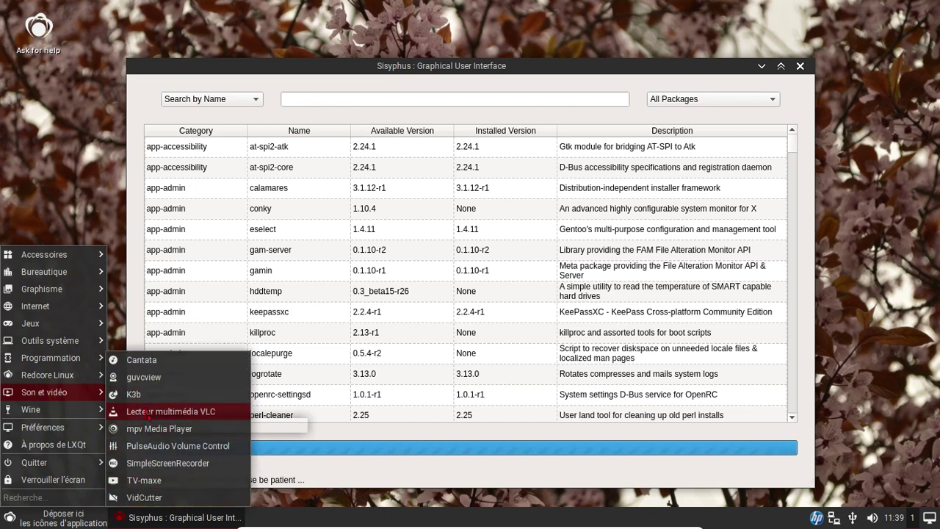
click(147, 413)
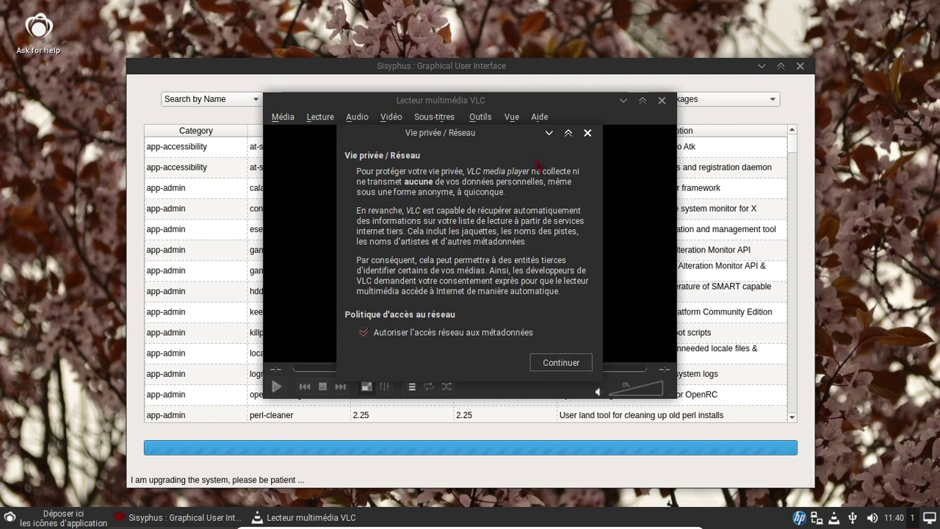
key(Return)
click(542, 122)
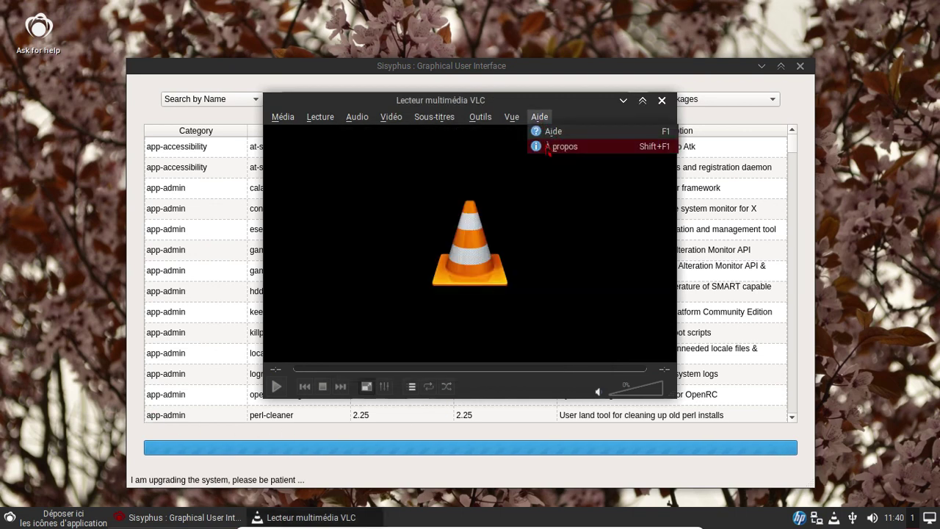
click(548, 146)
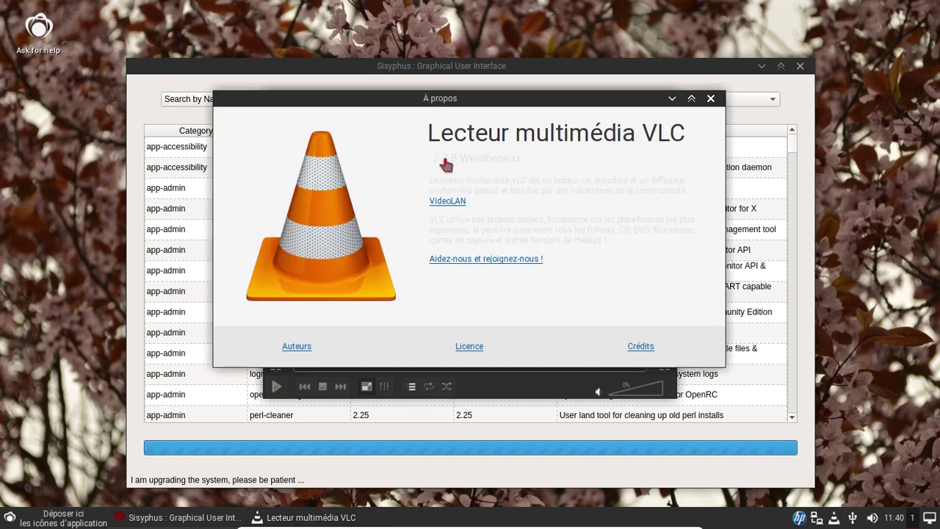
click(711, 99)
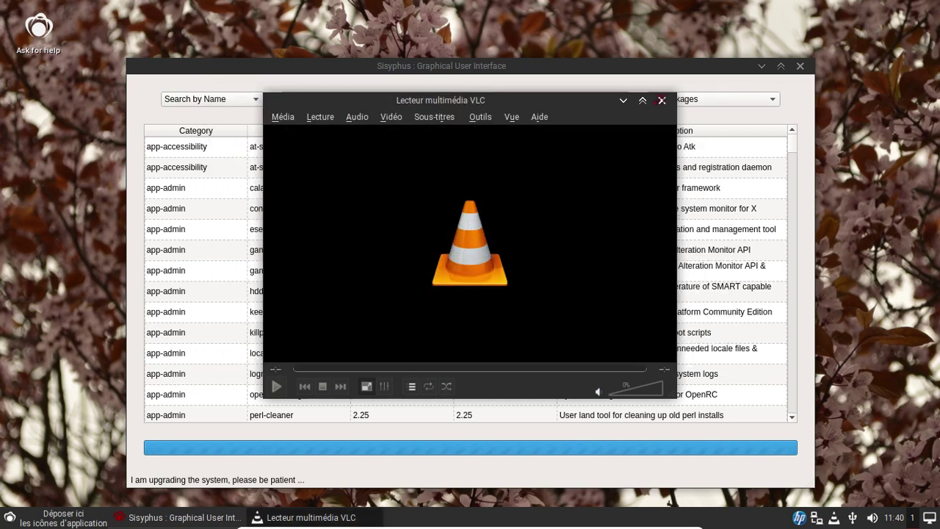
click(662, 100)
click(10, 517)
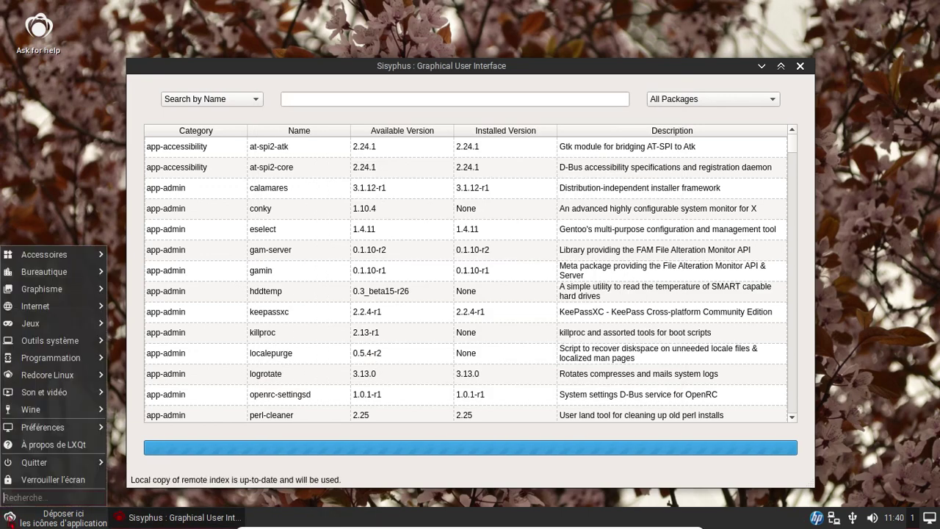
Step: Launch the QupZilla web browser from the start menu's Internet category
mouse_move(49, 261)
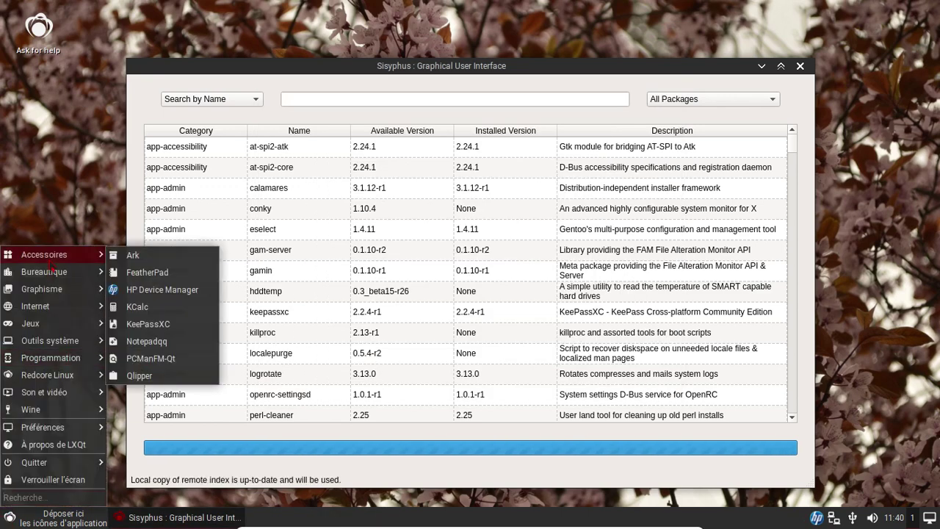
mouse_move(50, 344)
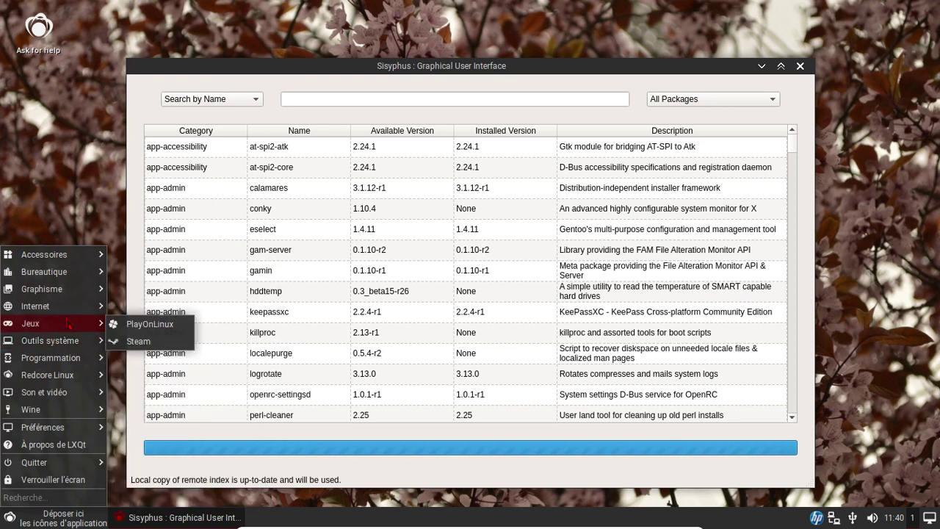
mouse_move(61, 314)
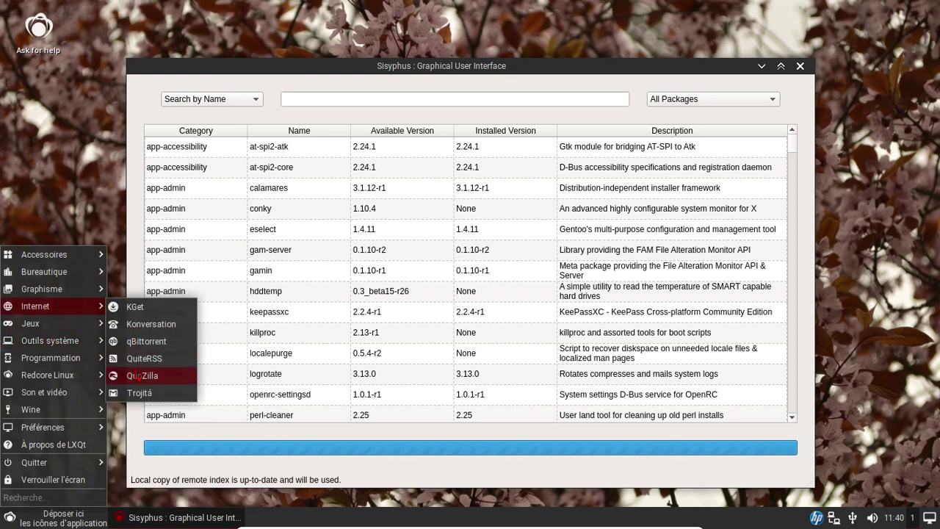
click(139, 376)
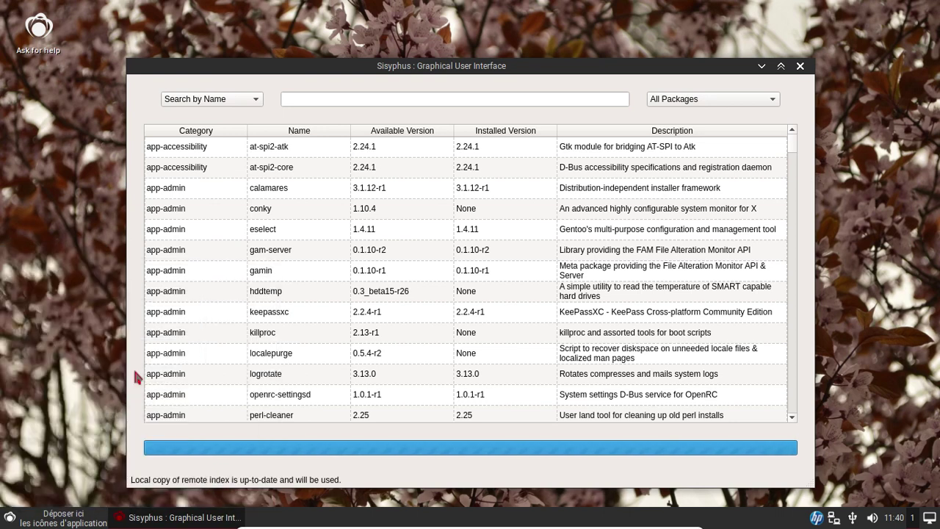